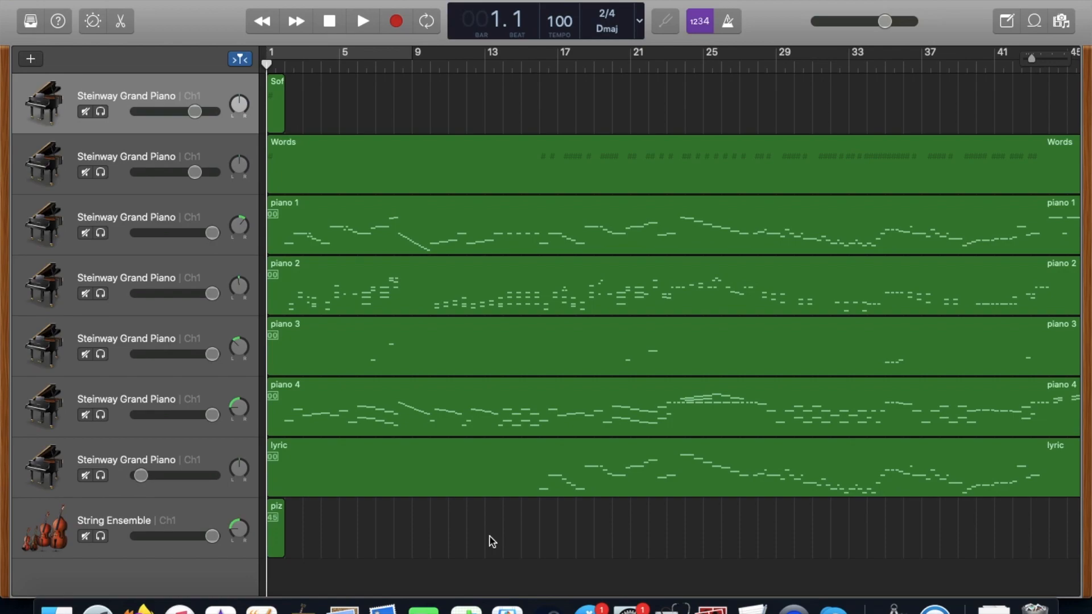
Delete the lyric track and the String Ensemble track, including their MIDI regions.
click(206, 461)
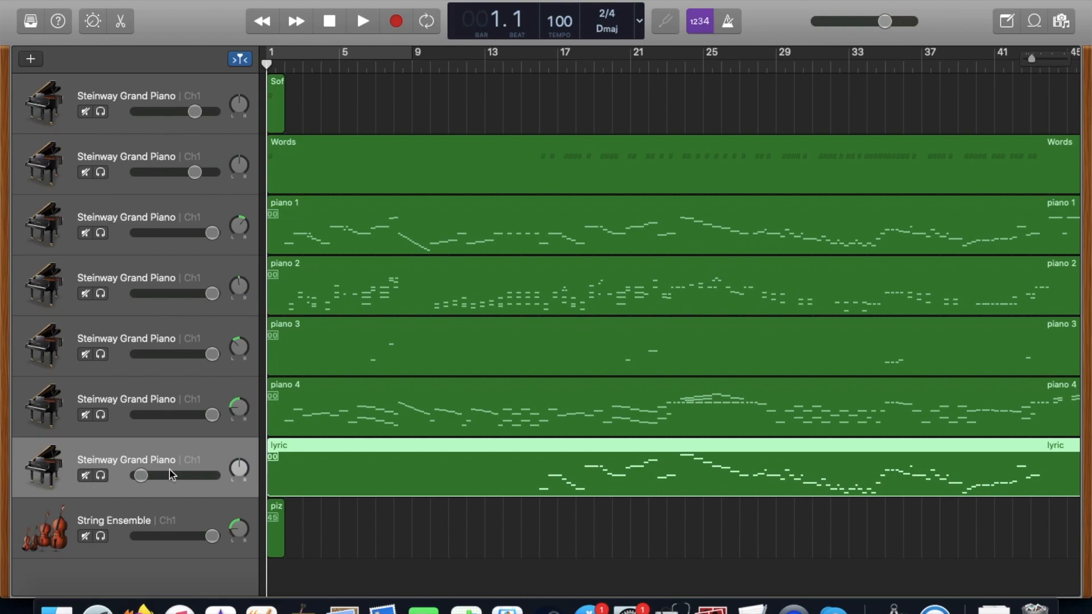
click(139, 476)
key(BackSpace)
key(super+BackSpace)
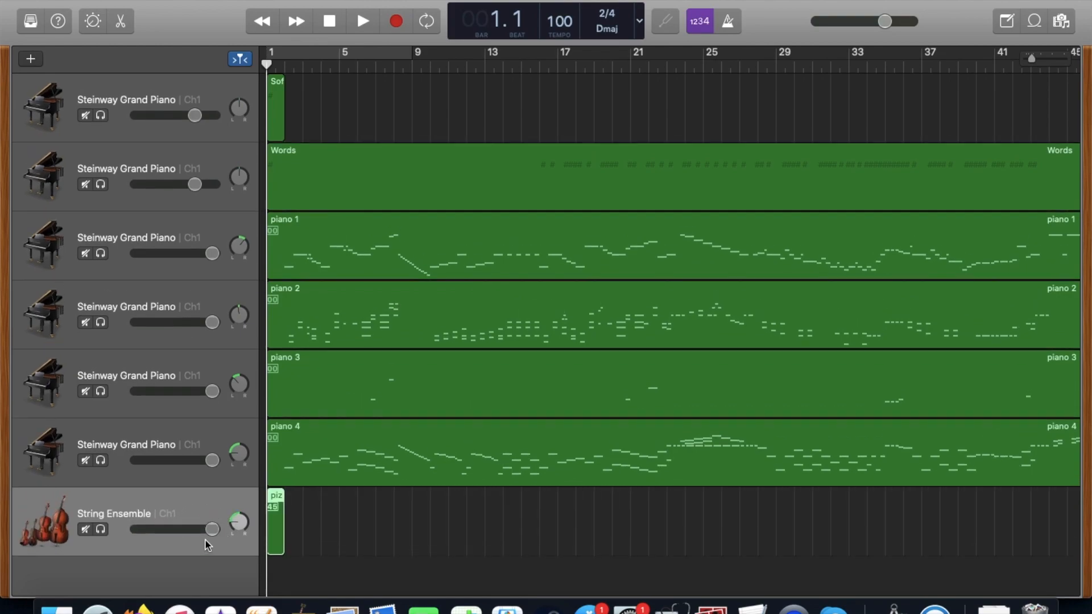
key(BackSpace)
key(super+BackSpace)
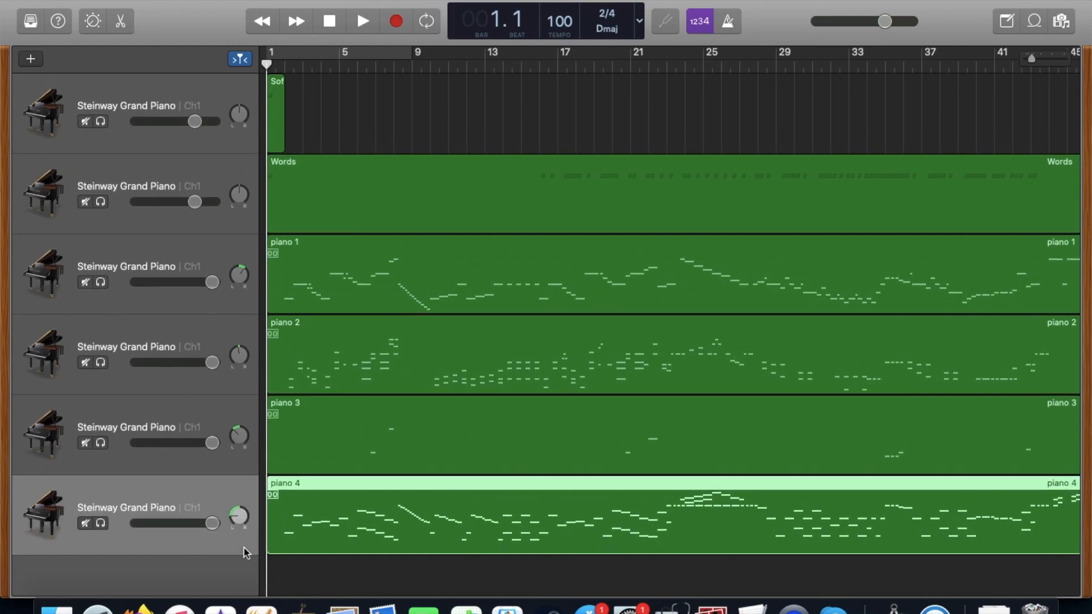
Delete the topmost piano track with its short region and the Words track, including their regions.
click(216, 83)
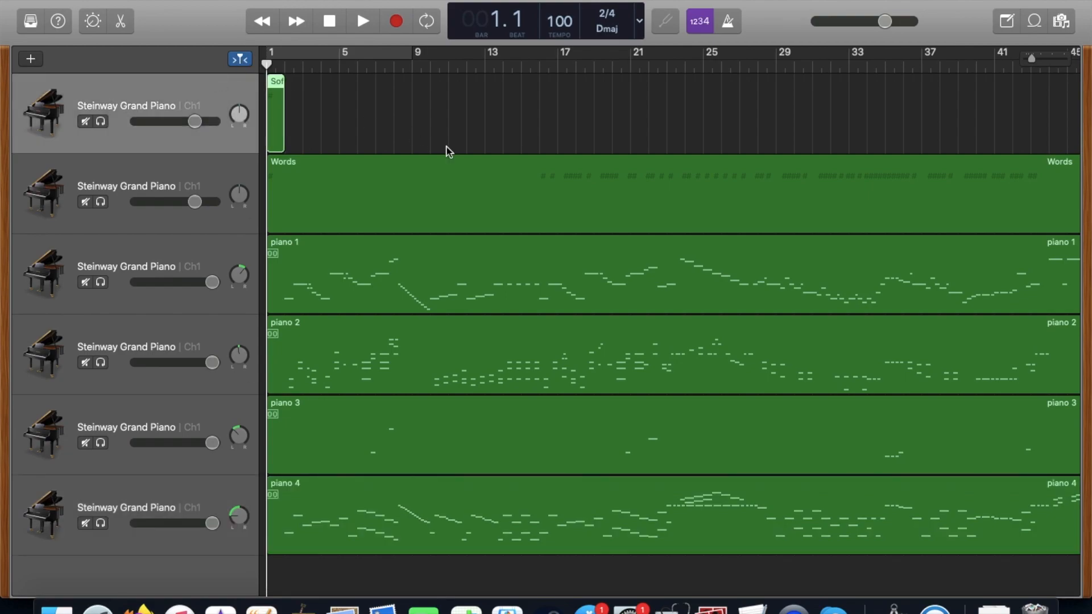
scroll(452, 152, right, 5)
scroll(455, 153, left, 5)
key(BackSpace)
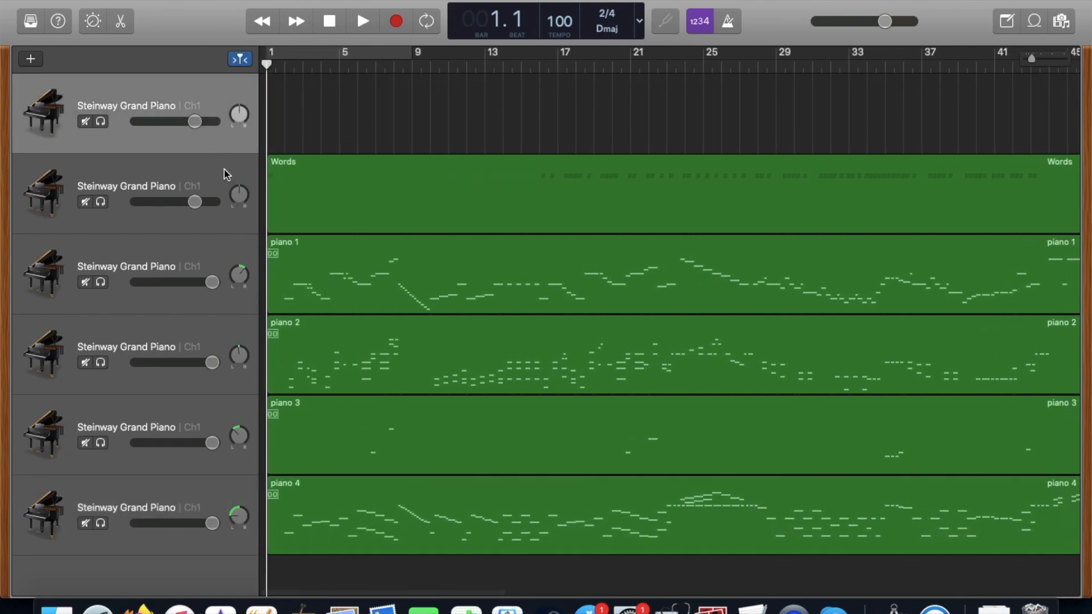
key(super+BackSpace)
key(BackSpace)
key(super+BackSpace)
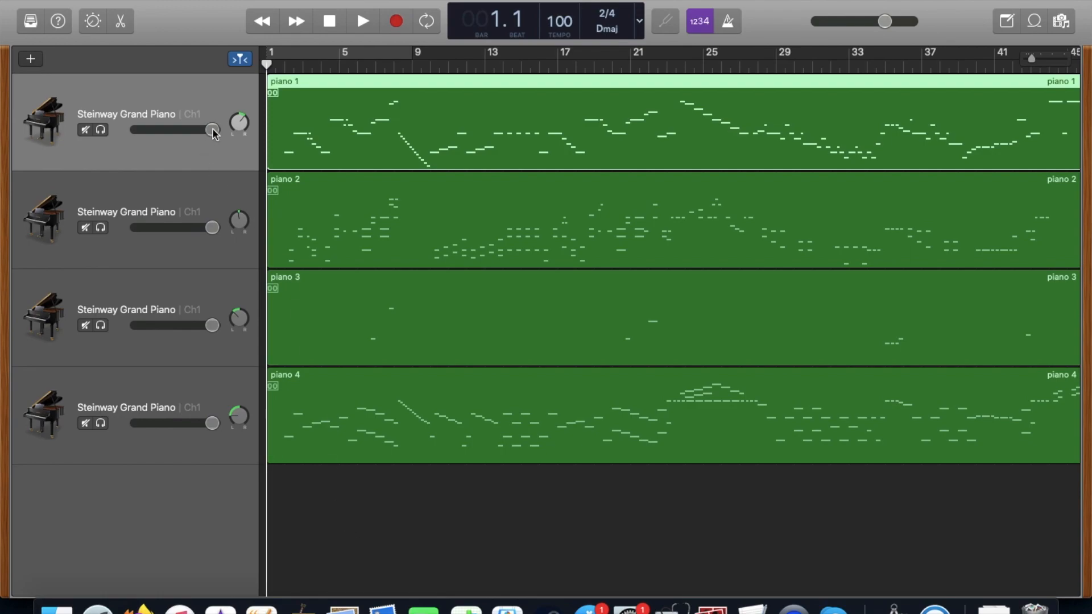
Show automation, turn it off on the piano 1, 2, 3 and 4 tracks, and hide the automation view.
mouse_move(239, 131)
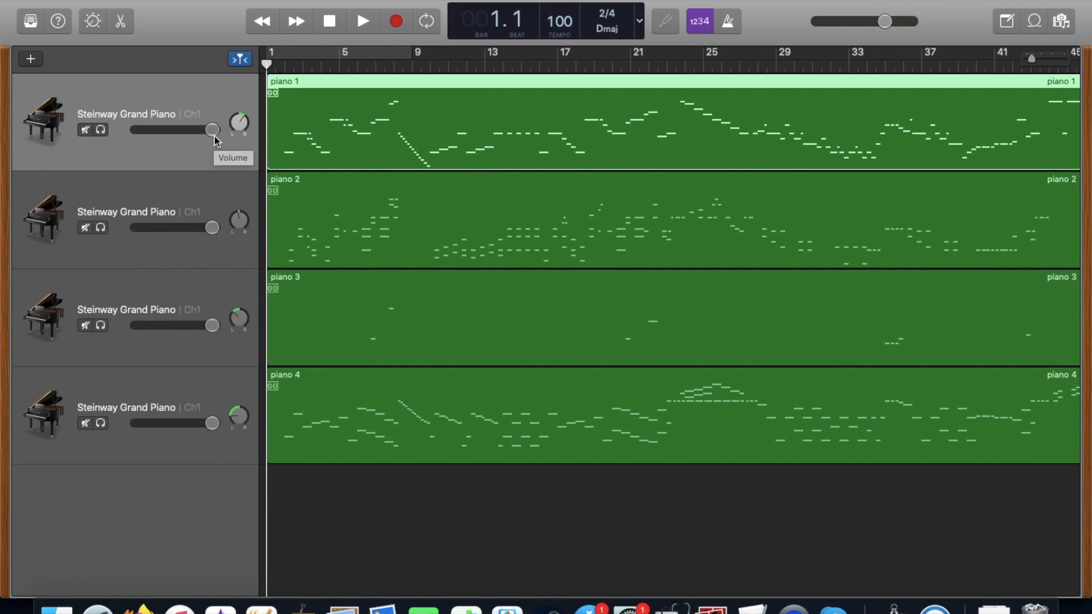
key(a)
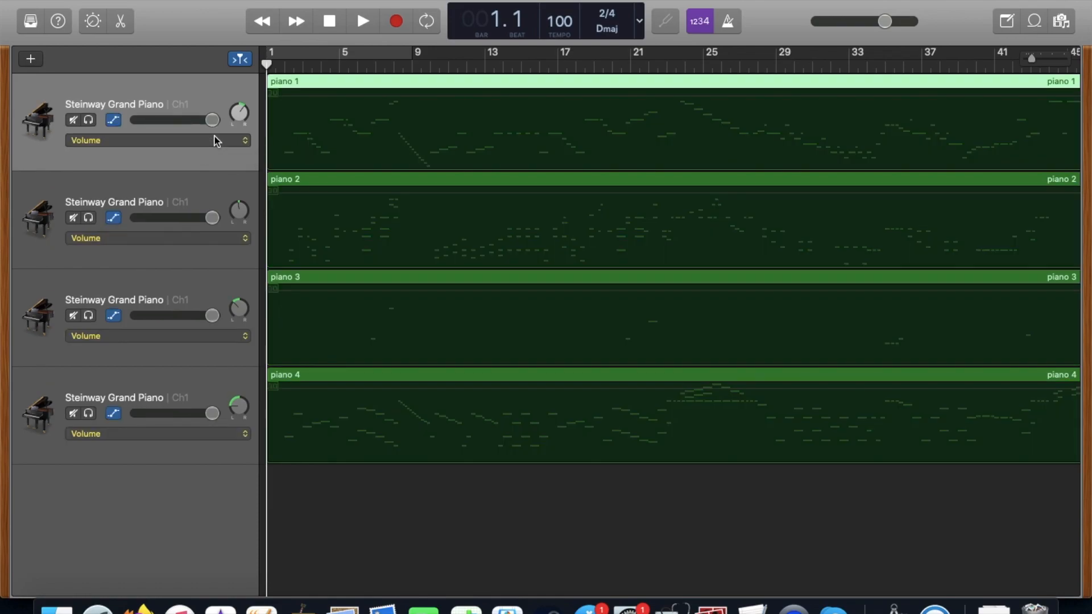
click(114, 120)
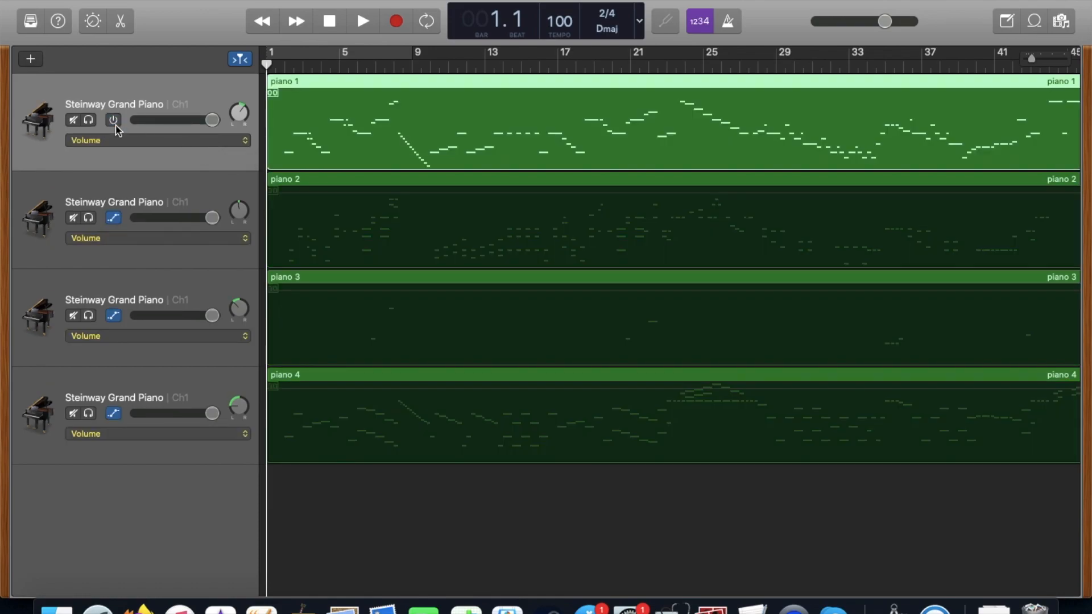
click(114, 218)
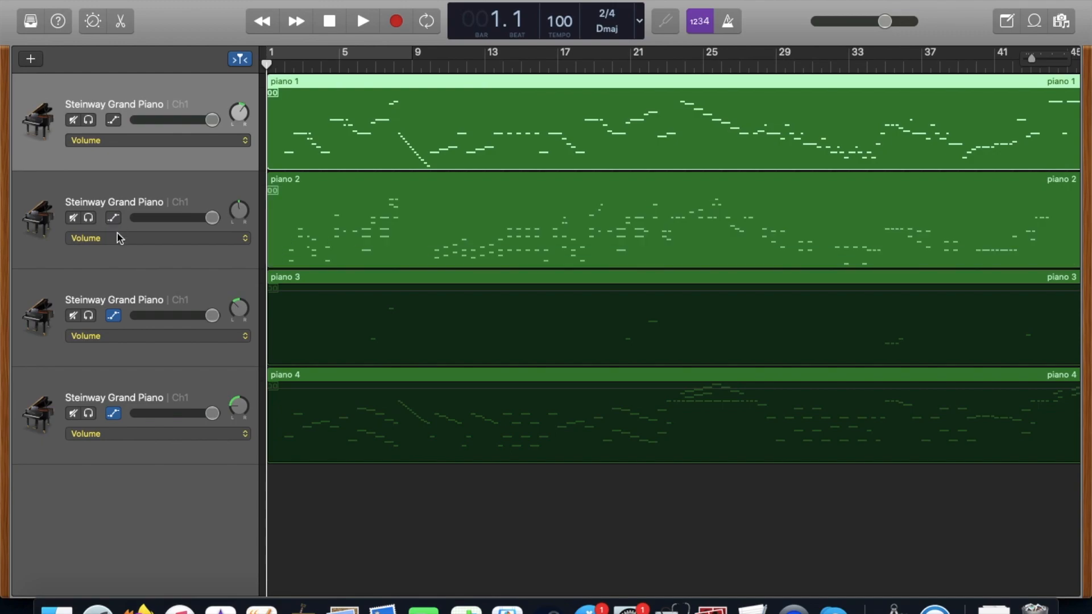
click(114, 316)
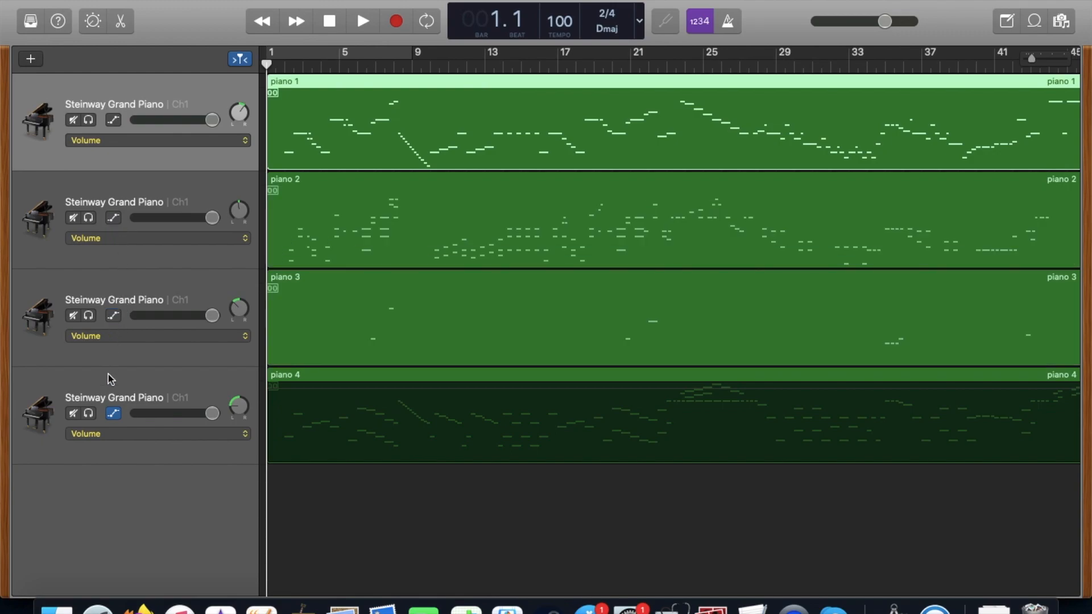
click(114, 414)
key(a)
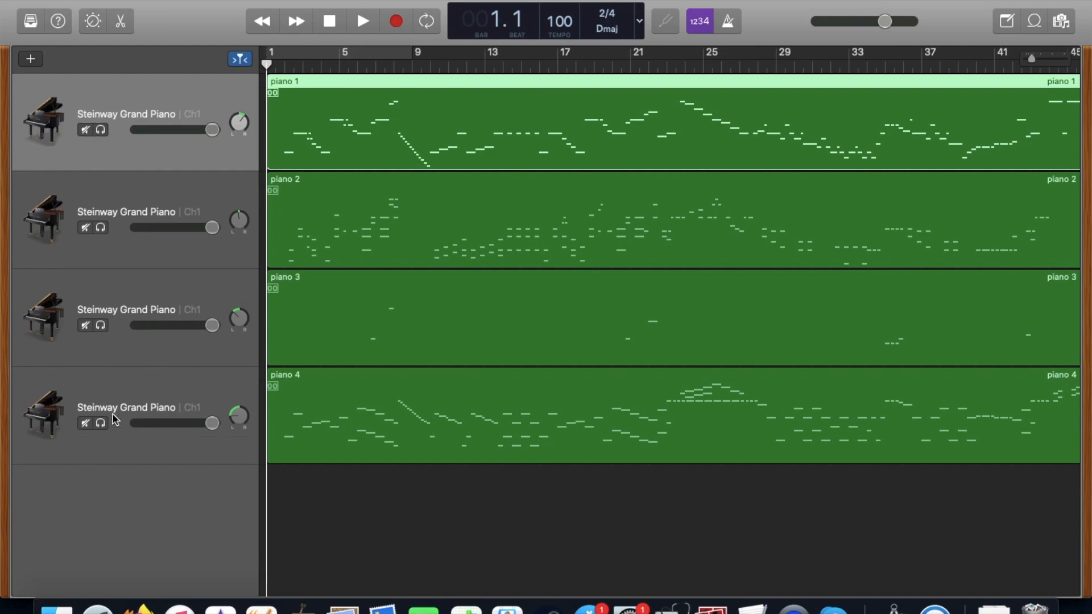
Set both volume and pan to 0 on the piano 1 and piano 2 tracks.
click(212, 129)
drag(212, 129, 240, 124)
click(240, 123)
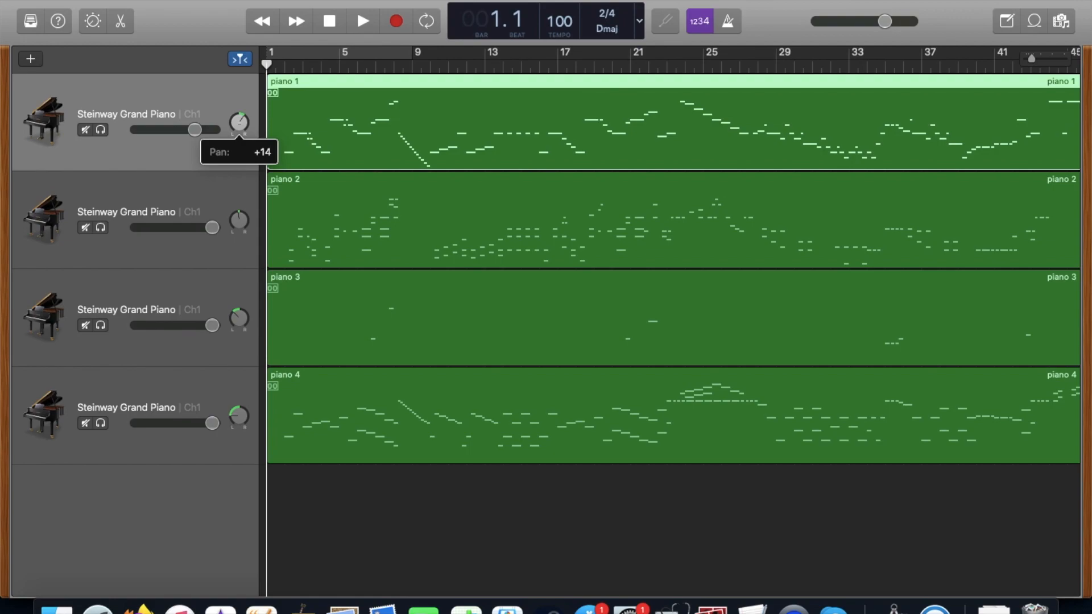
drag(239, 123, 240, 129)
double_click(211, 230)
text(0)
double_click(248, 223)
text(0)
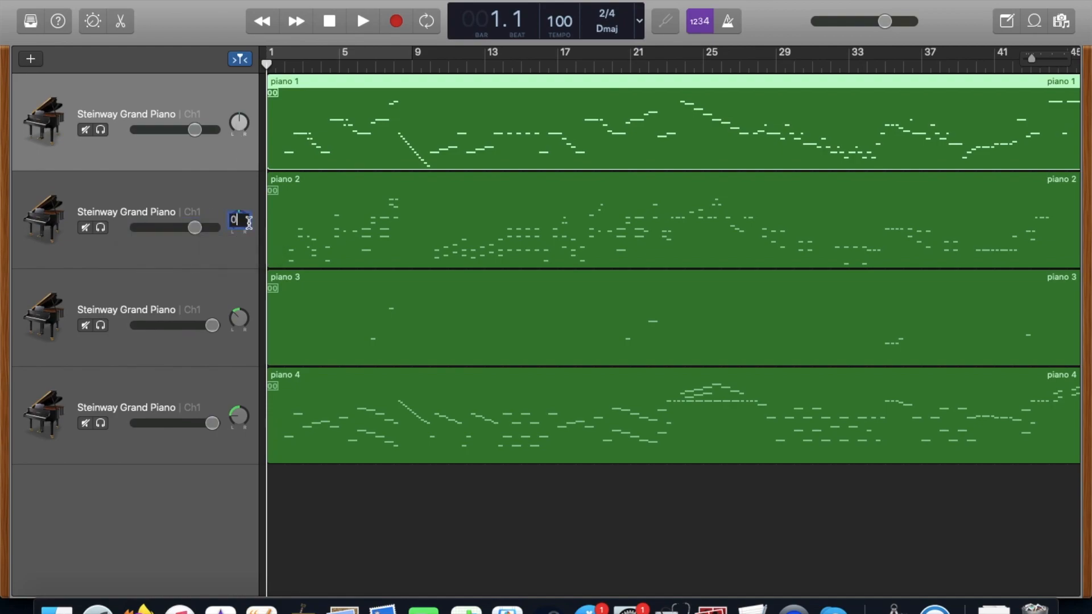
Set both volume and pan to 0 on the piano 3 and piano 4 tracks.
double_click(210, 328)
text(0)
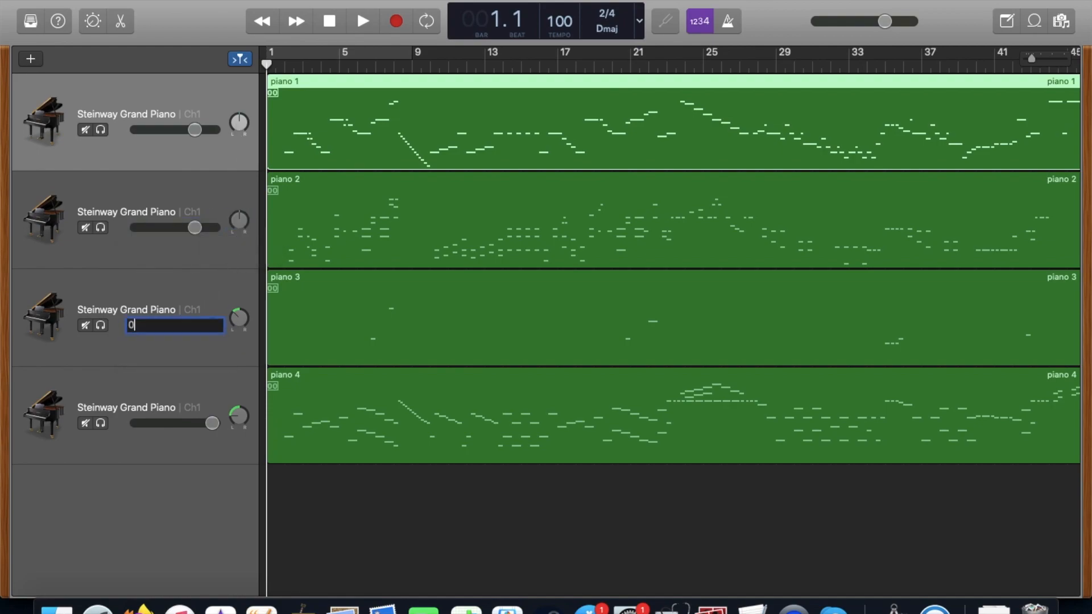
double_click(238, 317)
text(0)
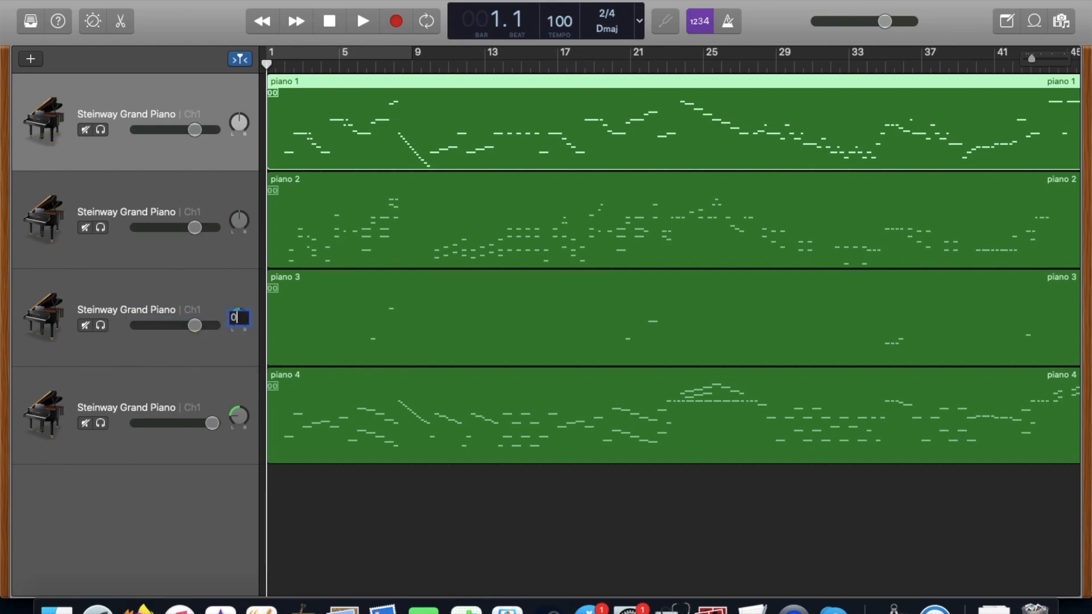
double_click(212, 423)
text(0)
double_click(239, 415)
text(0)
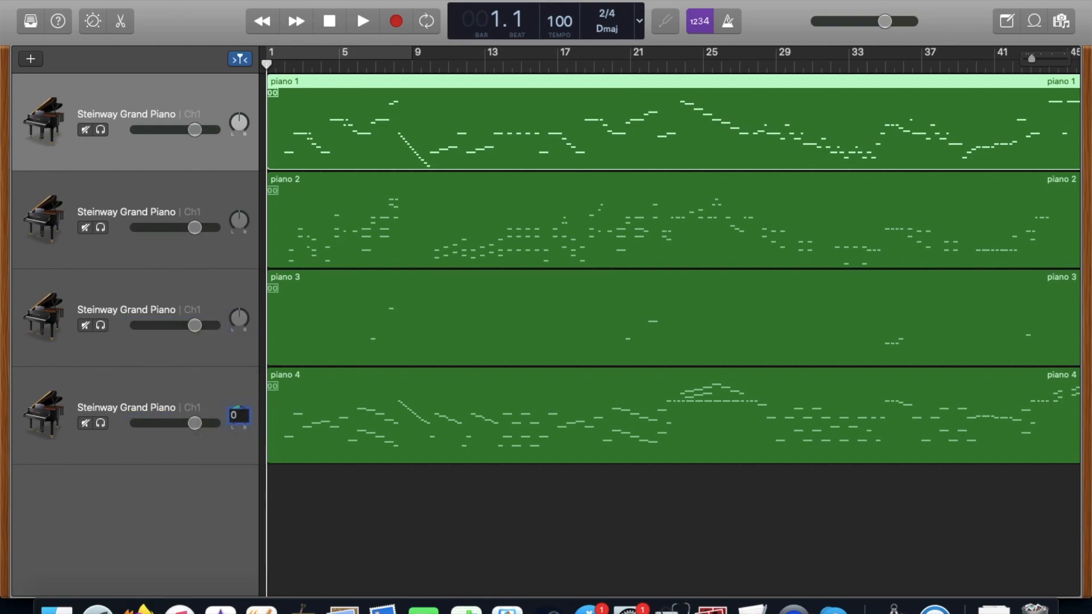
click(322, 490)
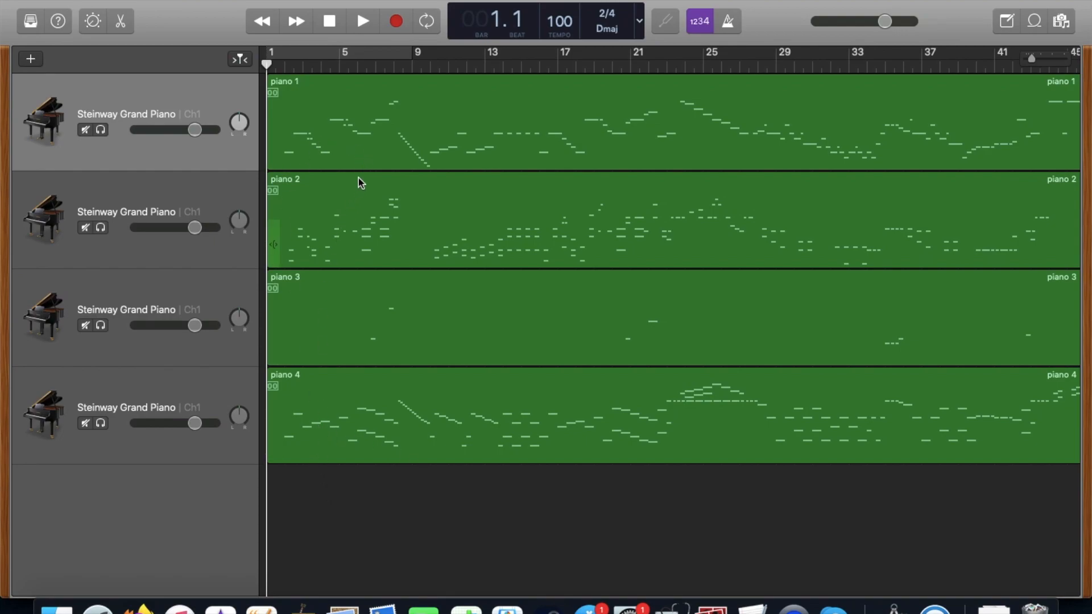
Create a microphone audio track using Input 1 and move it above the piano 1 track, with the Library and Smart Controls hidden.
click(29, 59)
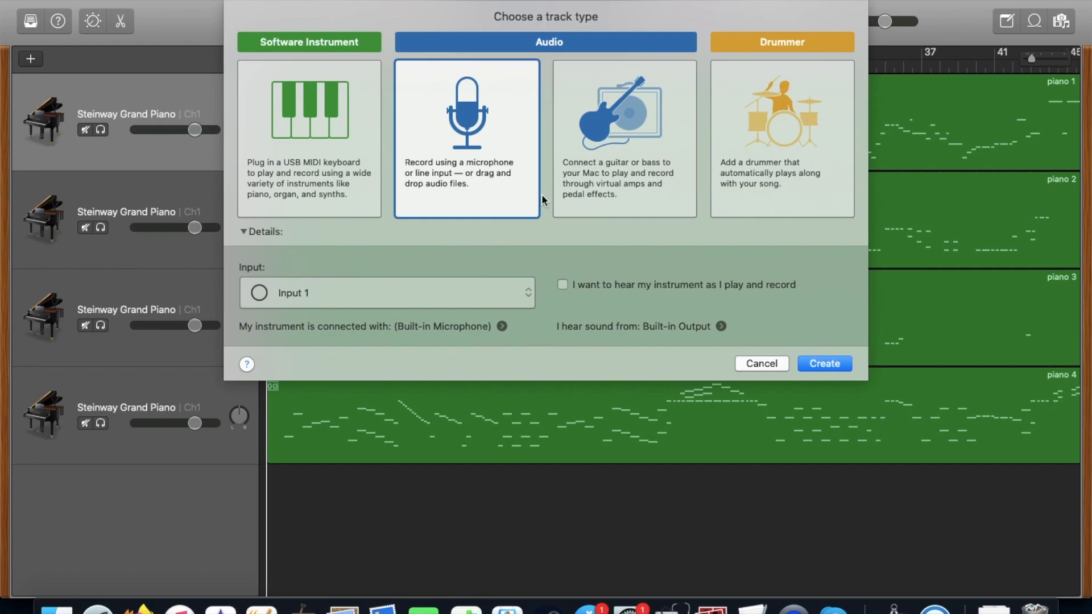
click(835, 363)
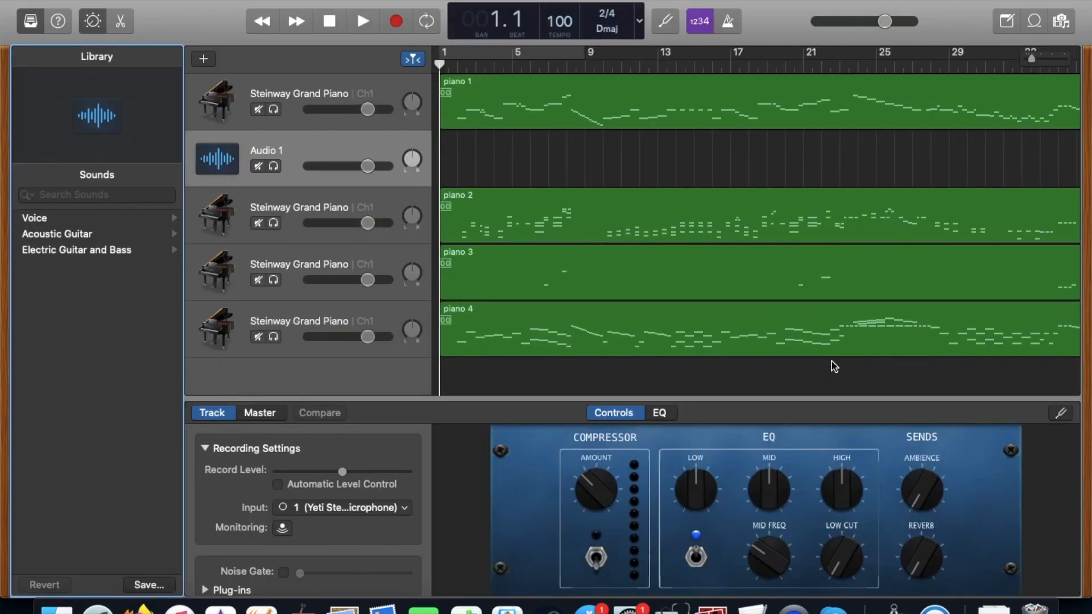
key(y)
key(b)
drag(241, 197, 242, 105)
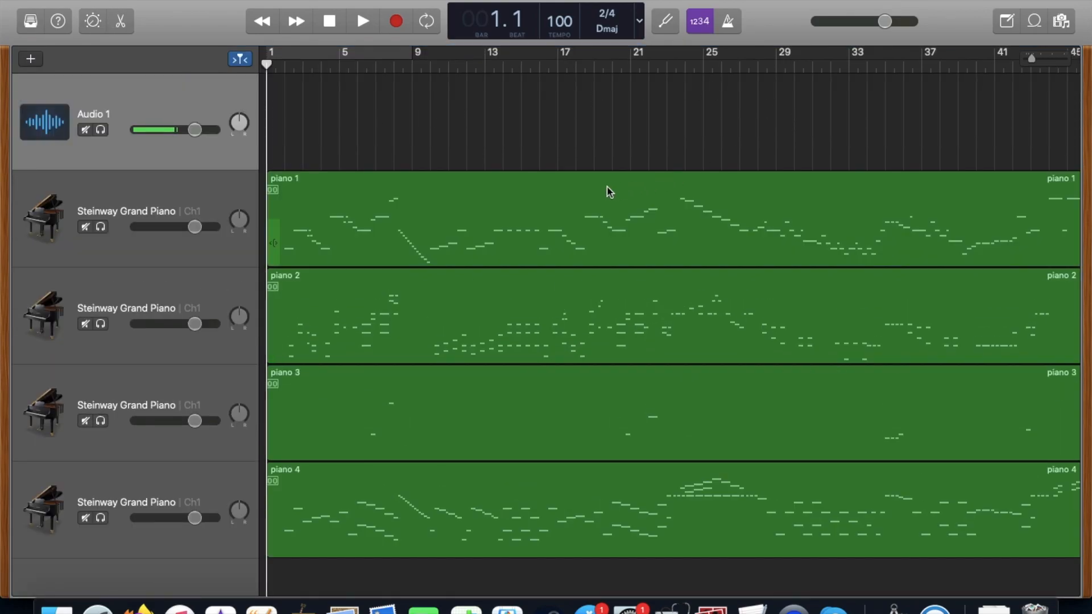
scroll(609, 192, right, 10)
scroll(609, 192, left, 10)
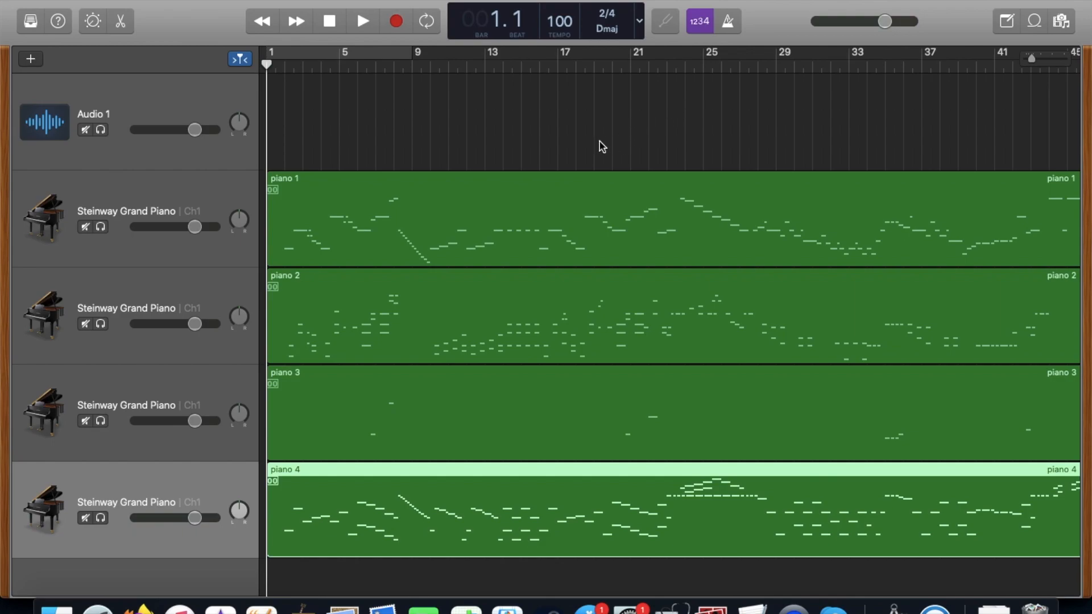
Try raising the pitch of the first note in bar 4 of piano 1's score, and undo the change.
click(459, 210)
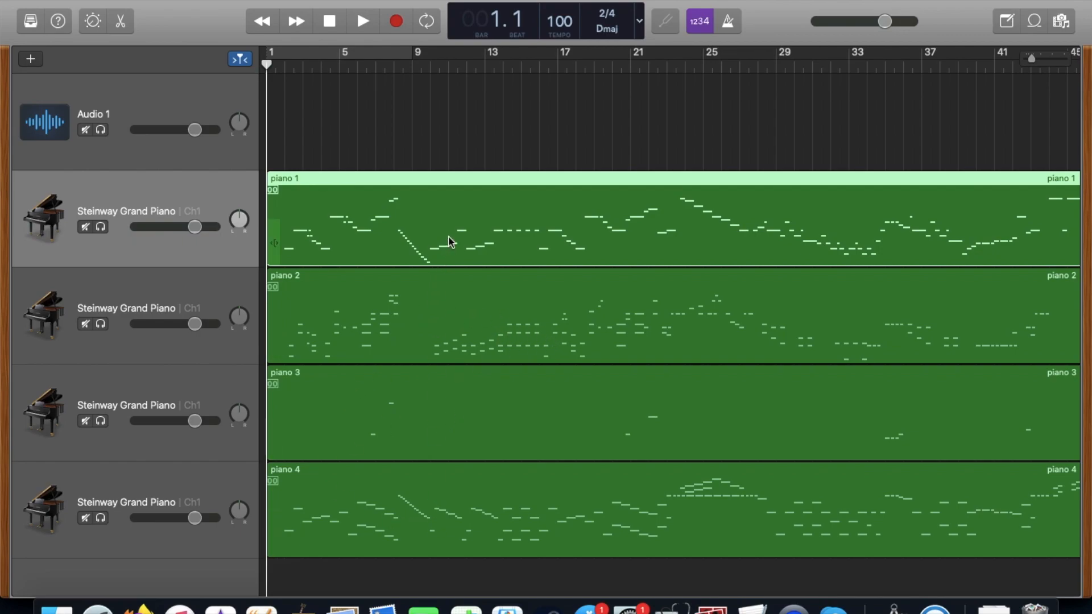
double_click(426, 213)
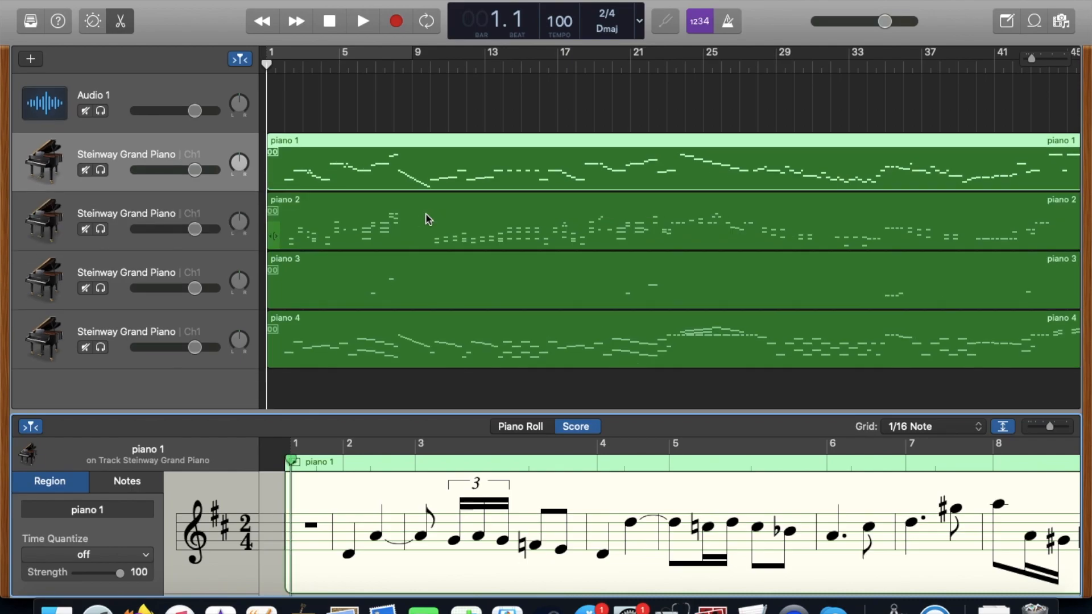
scroll(575, 536, right, 2)
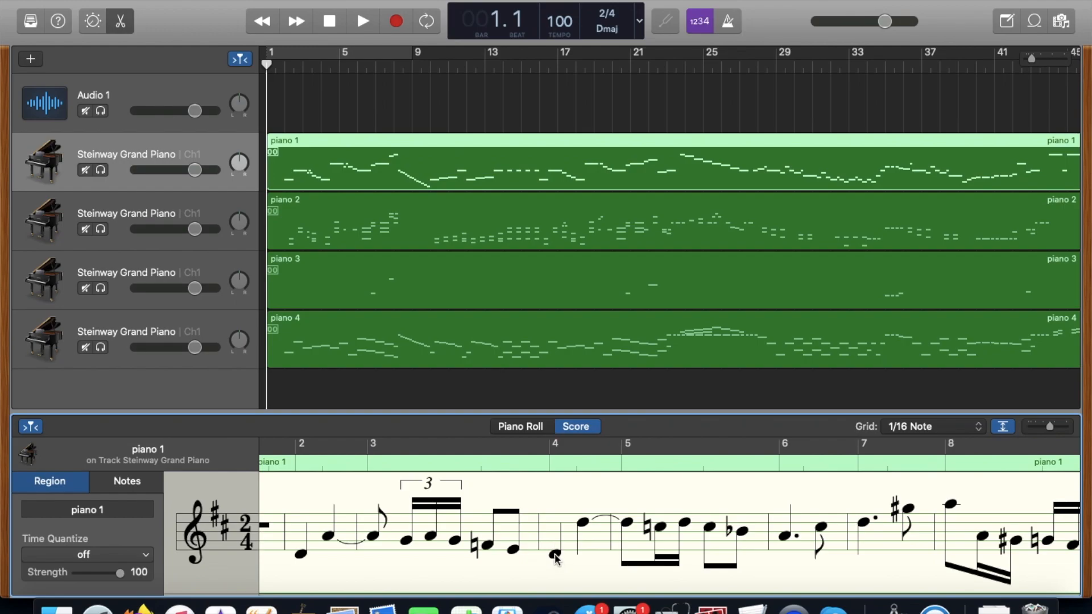
drag(555, 553, 554, 541)
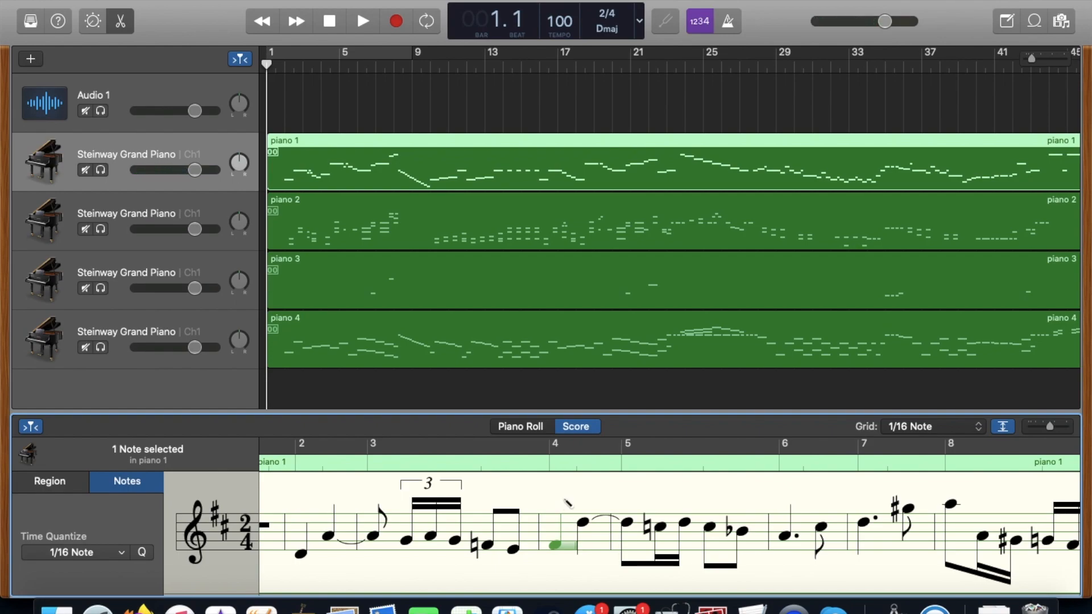
key(super+z)
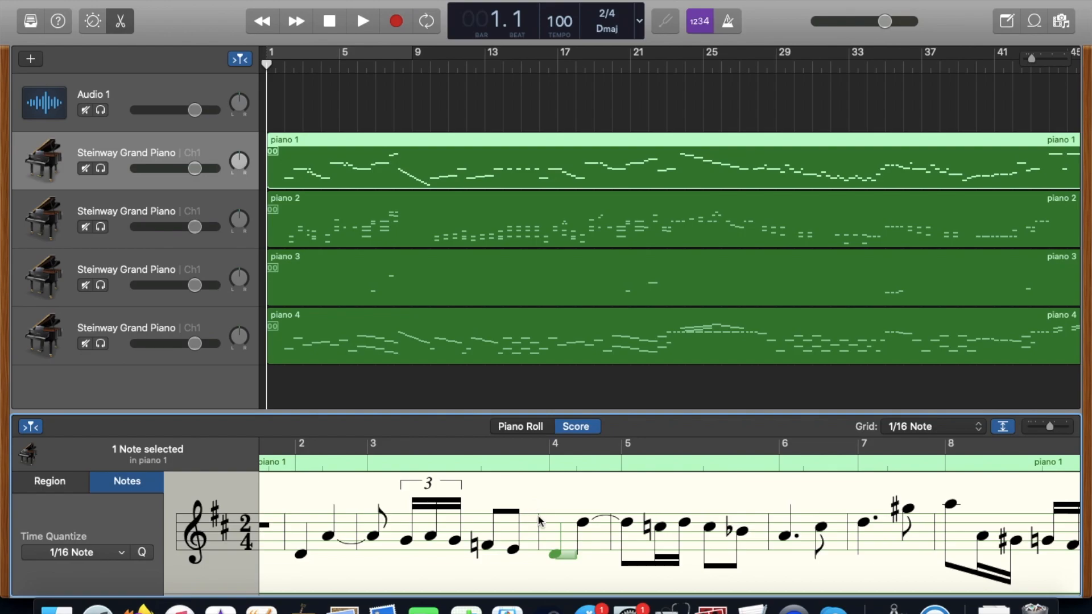
Try lengthening piano 1's first bar 4 note to the start of bar 5 in the Piano Roll, undo it, and close the editor.
click(535, 429)
scroll(548, 540, right, 3)
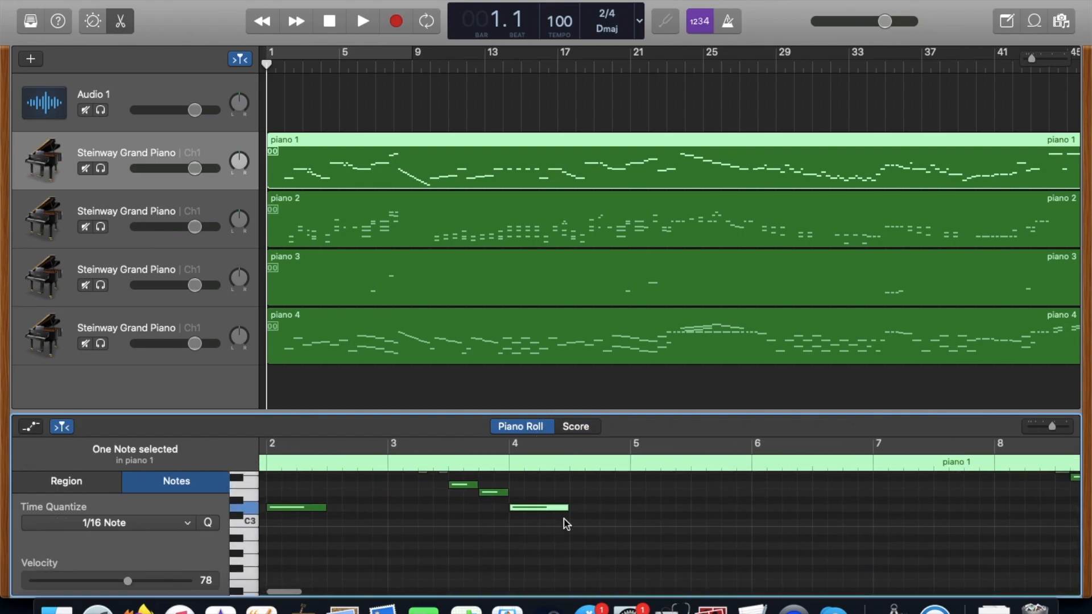
mouse_move(567, 512)
drag(567, 512, 629, 508)
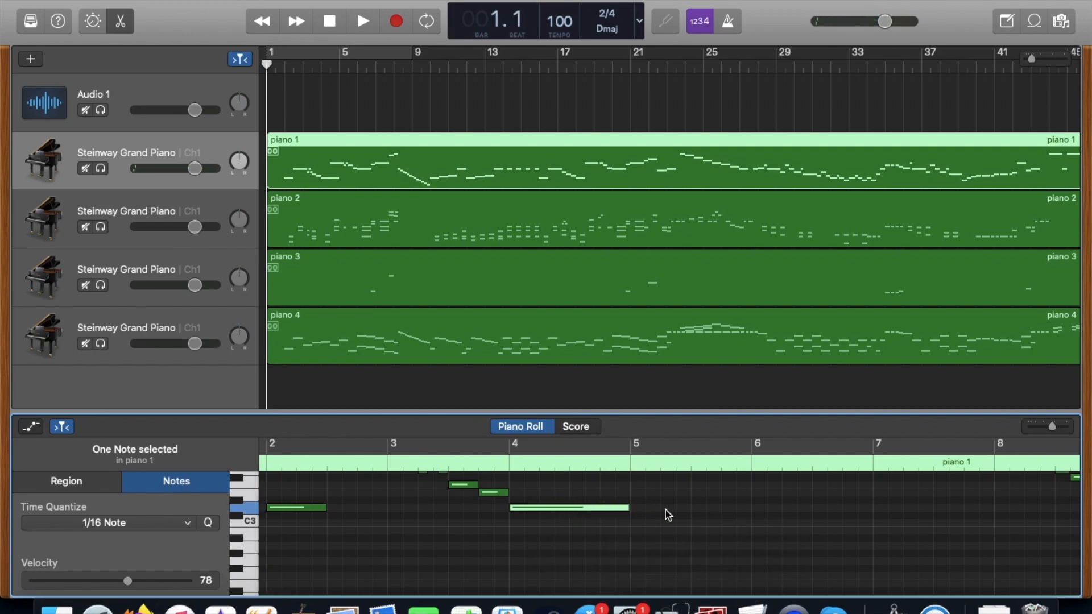
scroll(665, 509, up, 3)
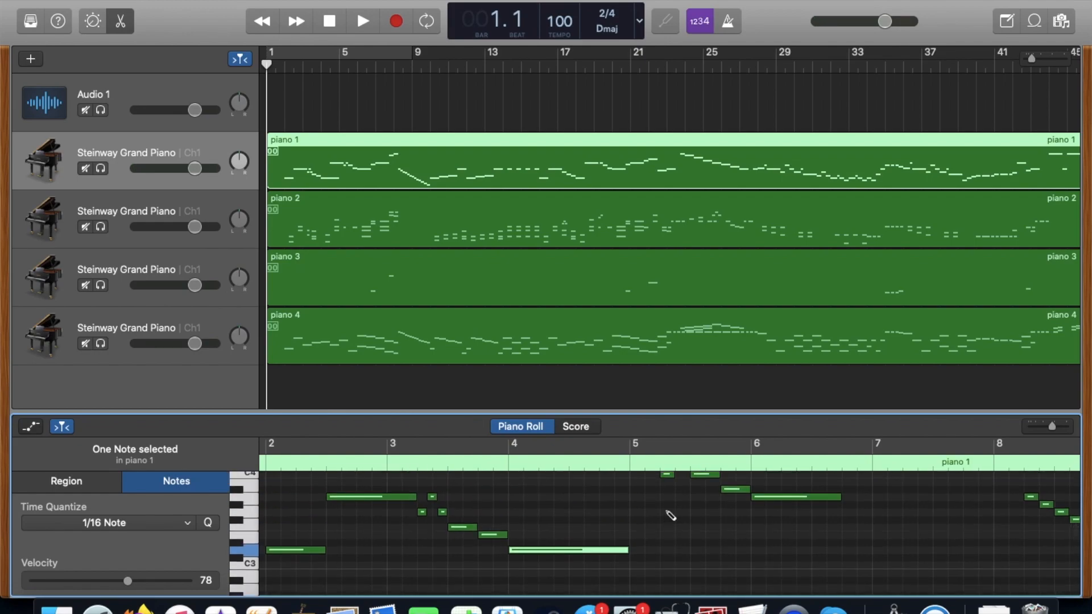
key(super+z)
key(n)
key(n)
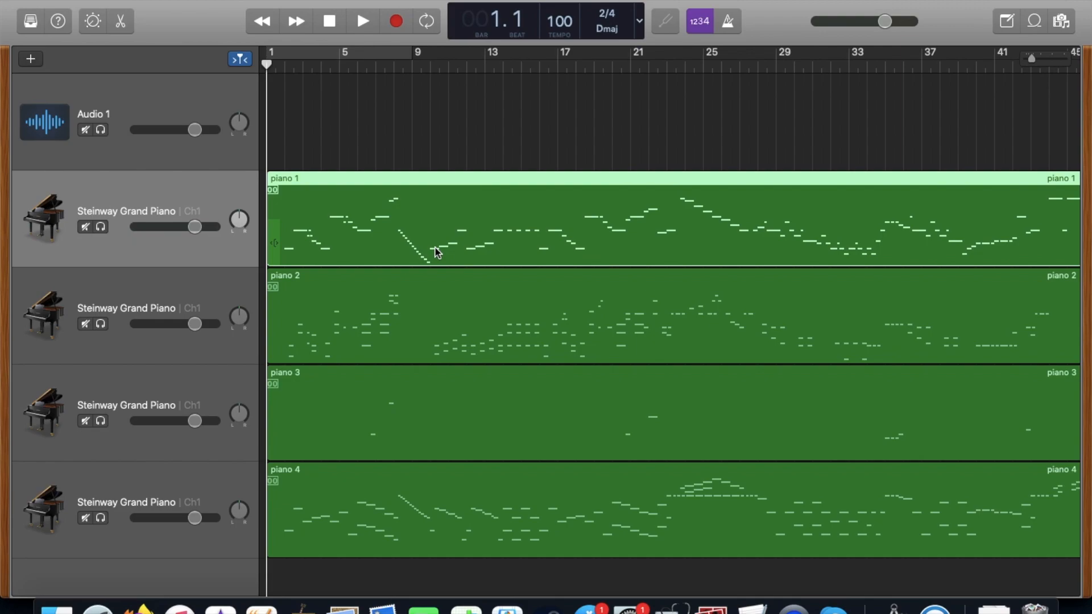
Select the Audio 1 track as the track for the vocal recording.
key(Up)
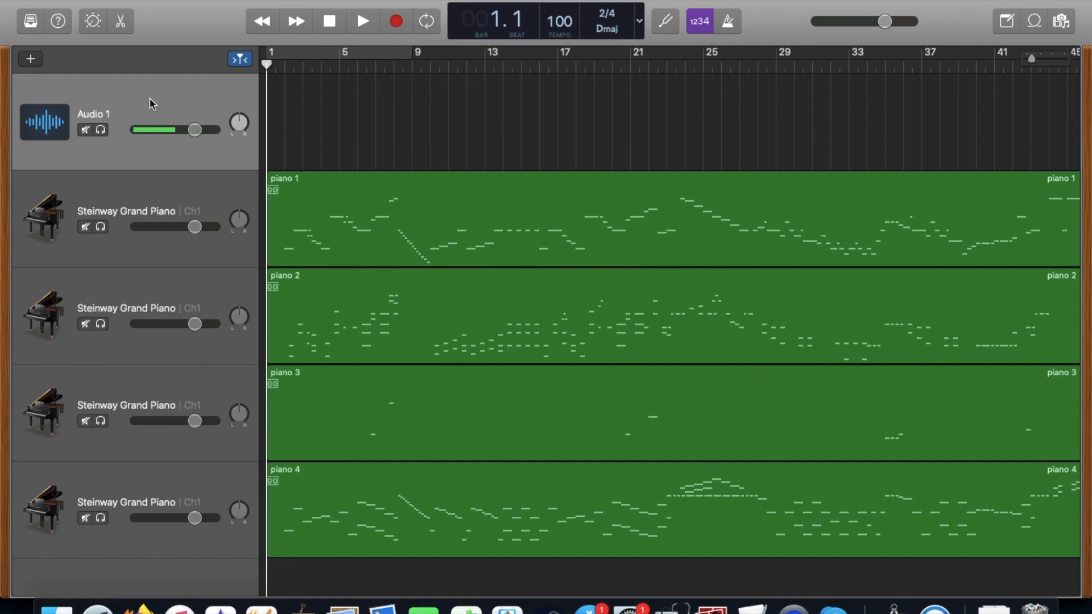
click(153, 199)
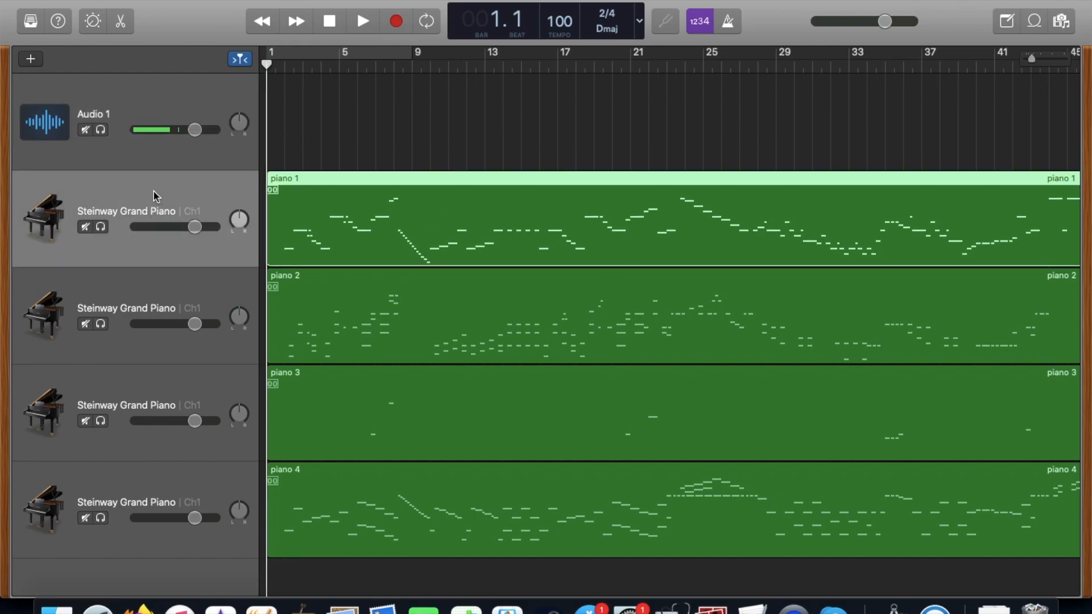
click(192, 114)
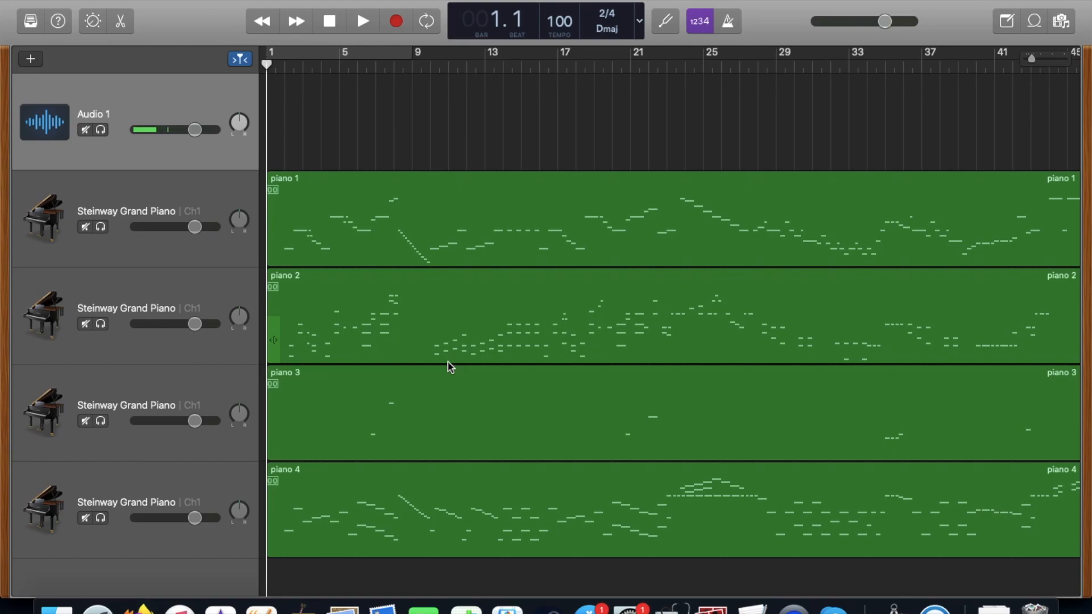
scroll(653, 360, right, 10)
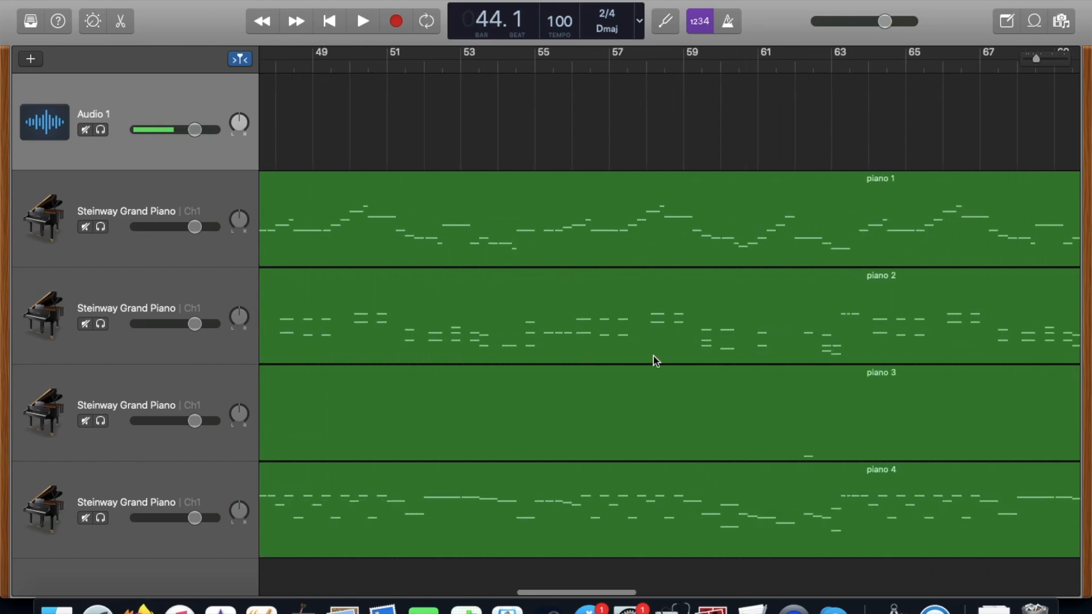
scroll(653, 361, left, 20)
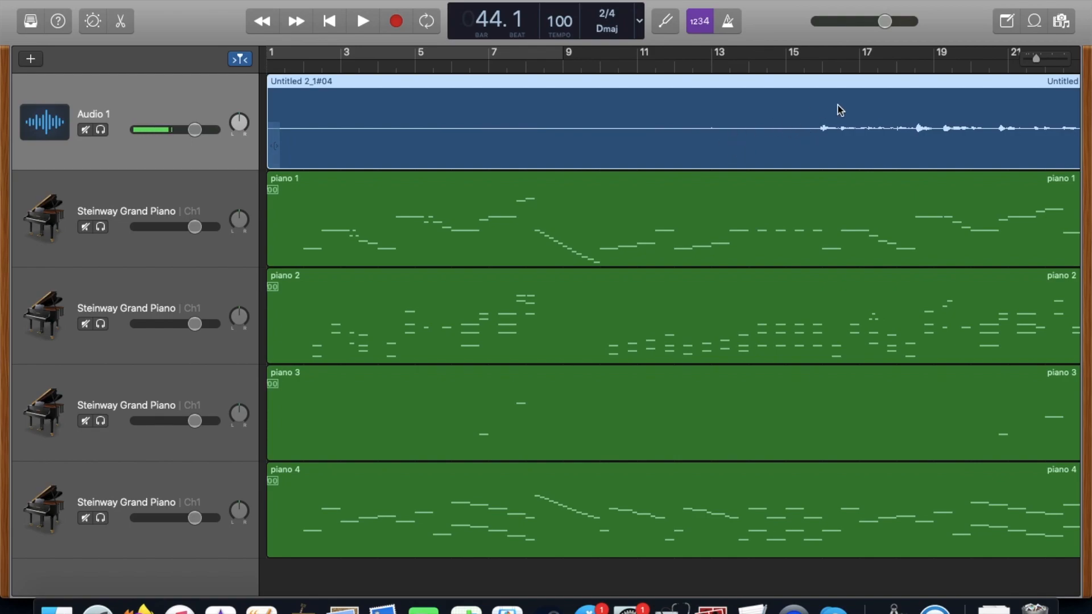
Trim the silent start of the Audio 1 vocal region to just before bar 16 and place the playhead at bar 15.
scroll(835, 107, right, 10)
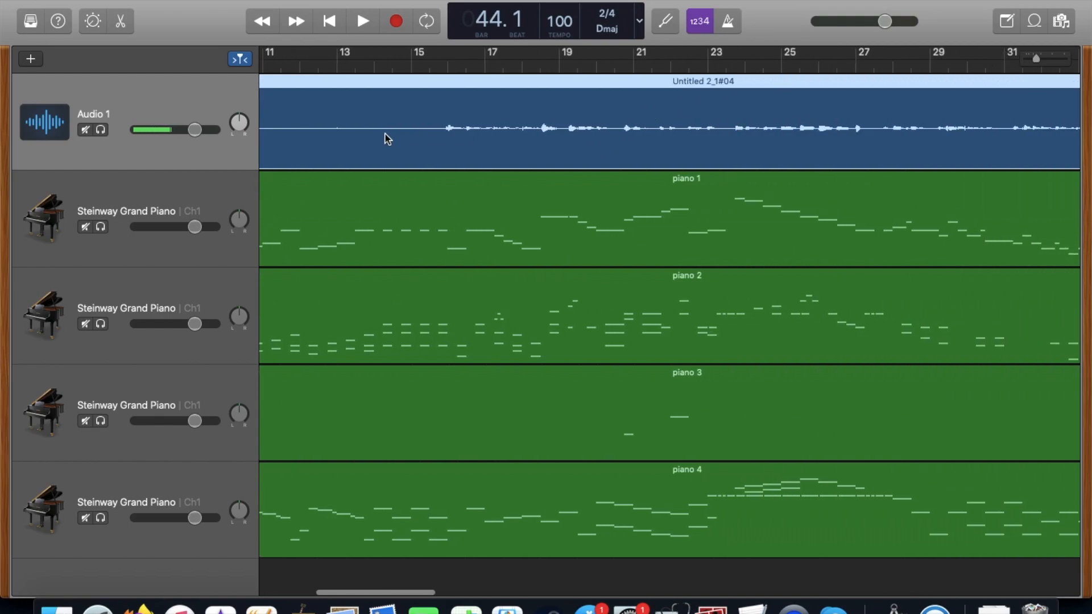
scroll(383, 136, left, 10)
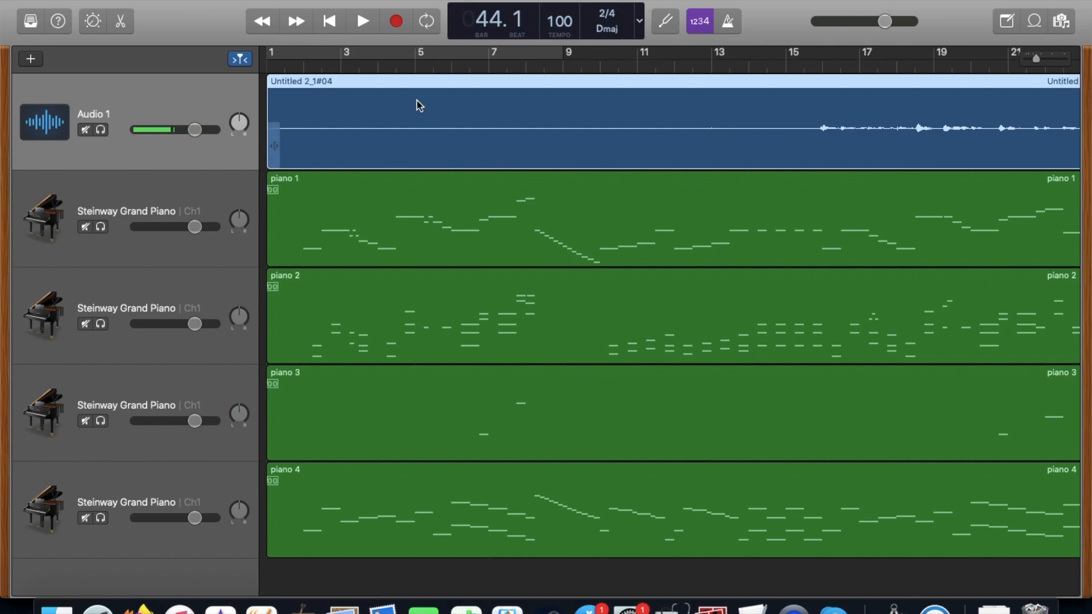
drag(271, 158, 819, 161)
scroll(820, 162, right, 3)
scroll(819, 161, right, 2)
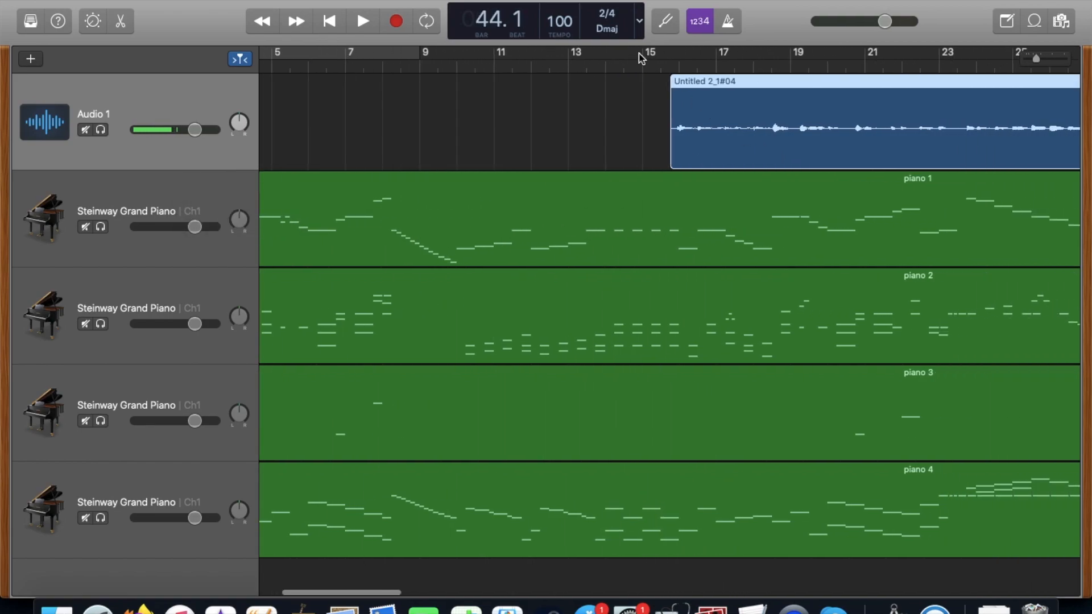
click(633, 68)
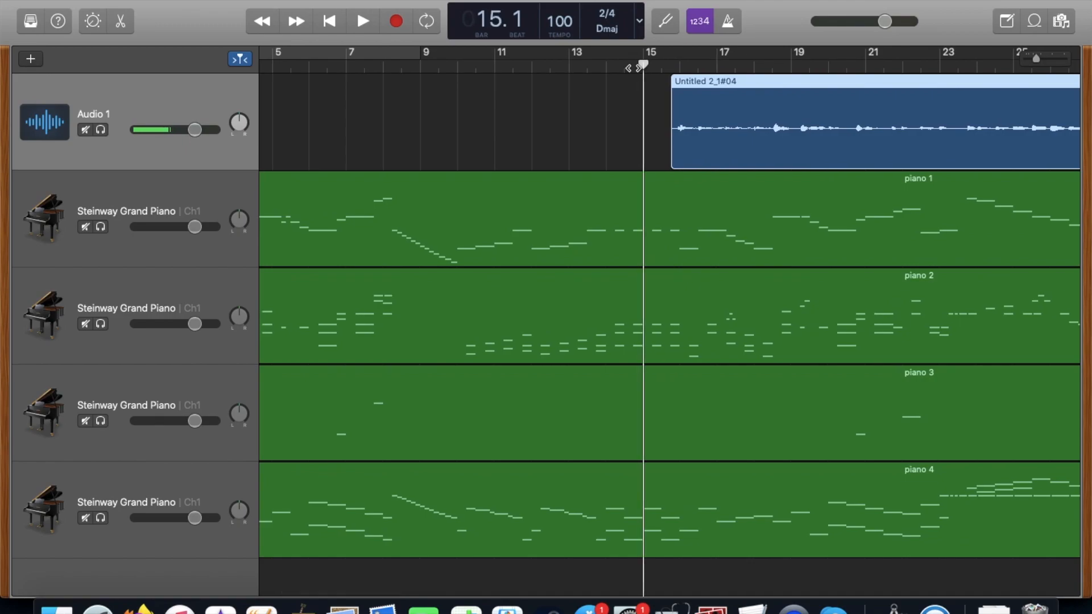
Split the vocal region on Audio 1 in the silent gap just after the start of bar 37.
scroll(703, 100, right, 6)
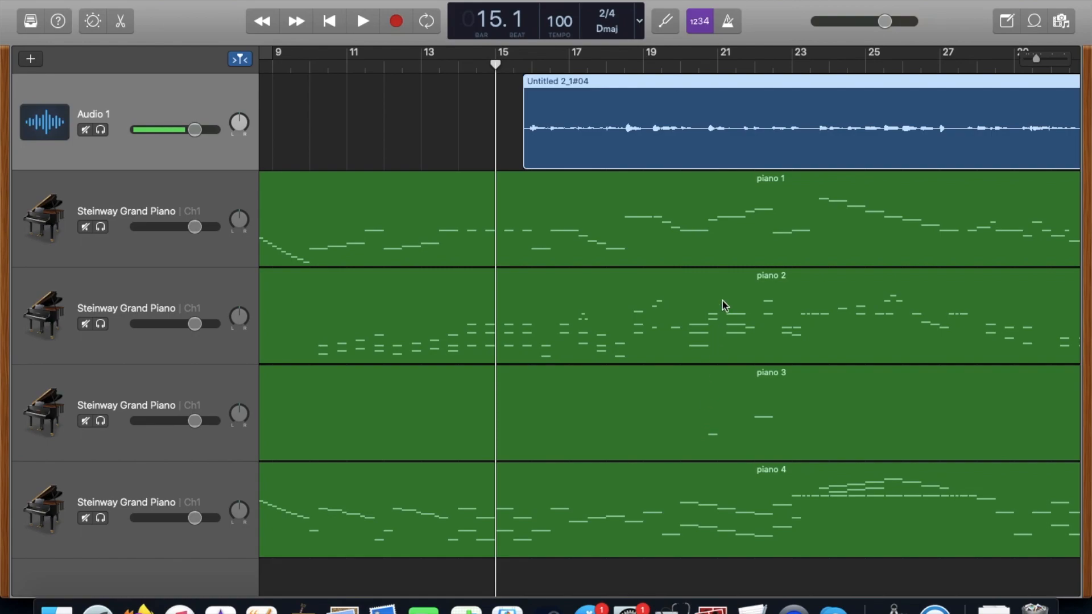
scroll(722, 301, right, 10)
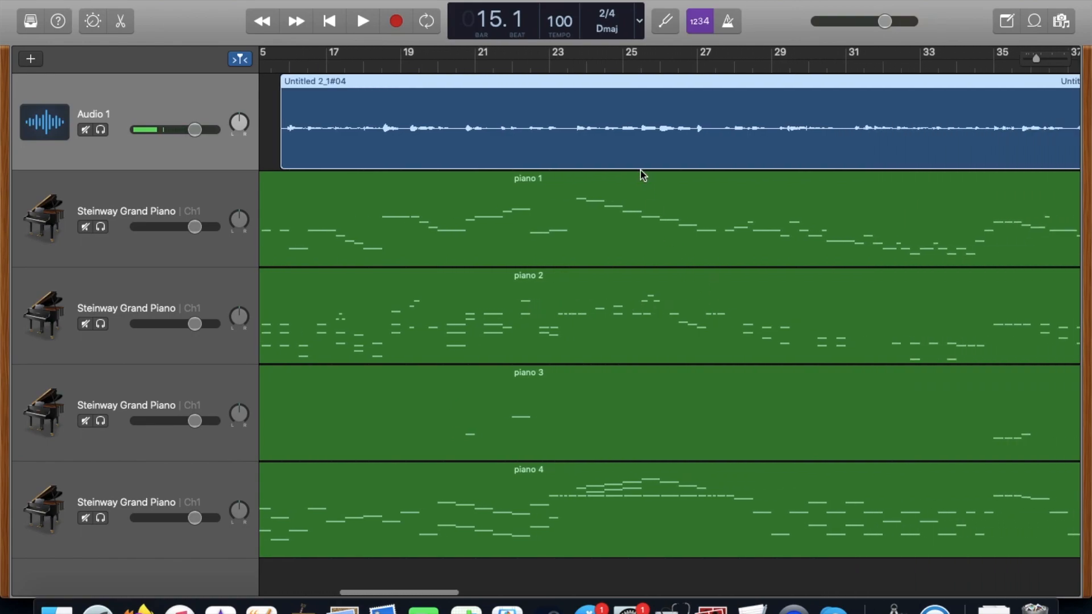
scroll(641, 169, right, 4)
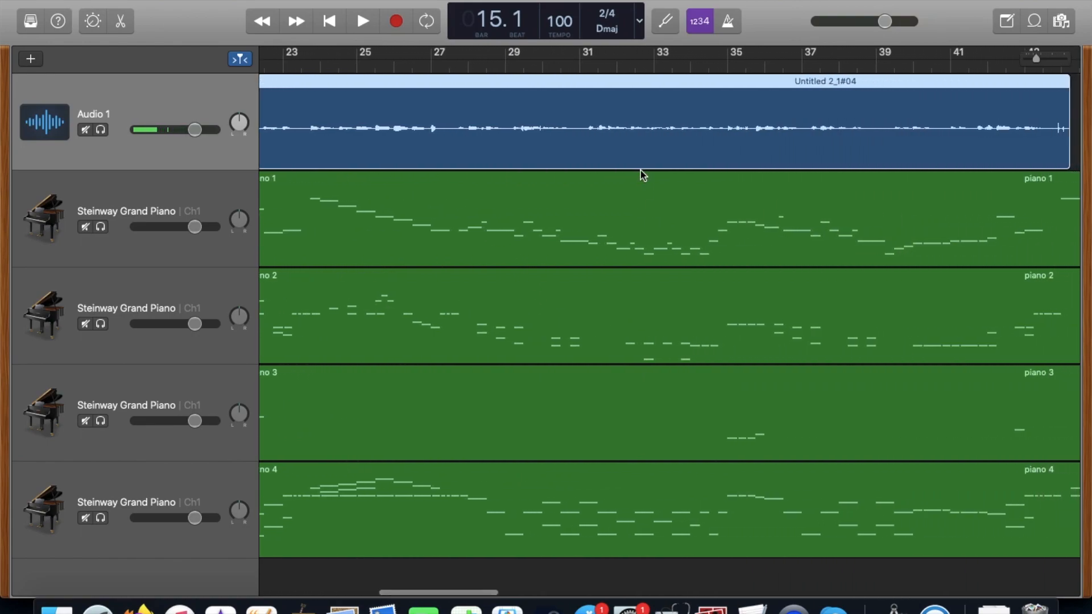
scroll(758, 134, right, 6)
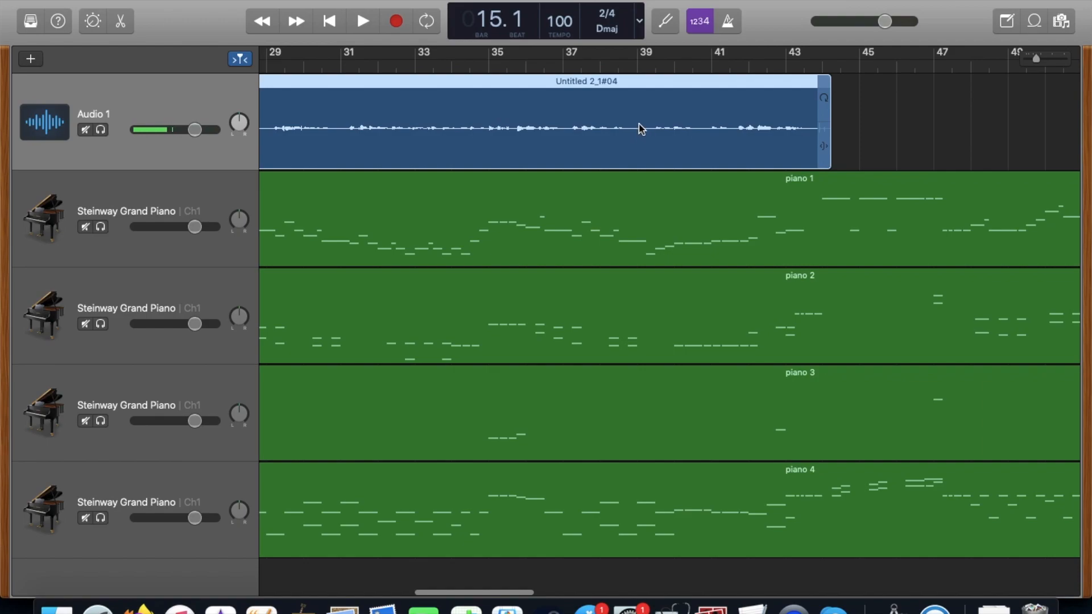
scroll(639, 135, up, 5)
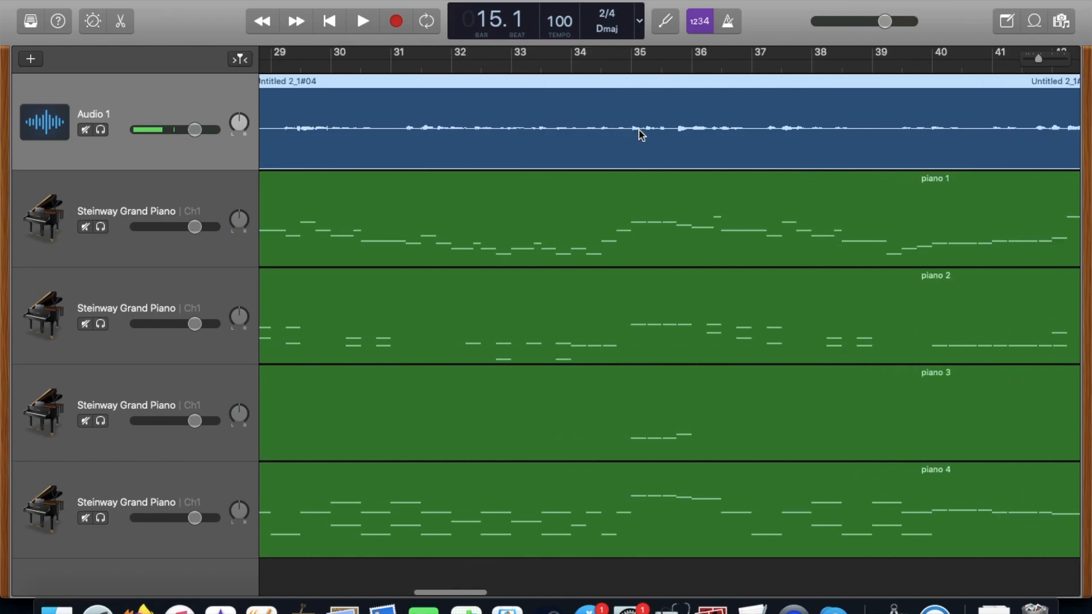
scroll(640, 135, right, 10)
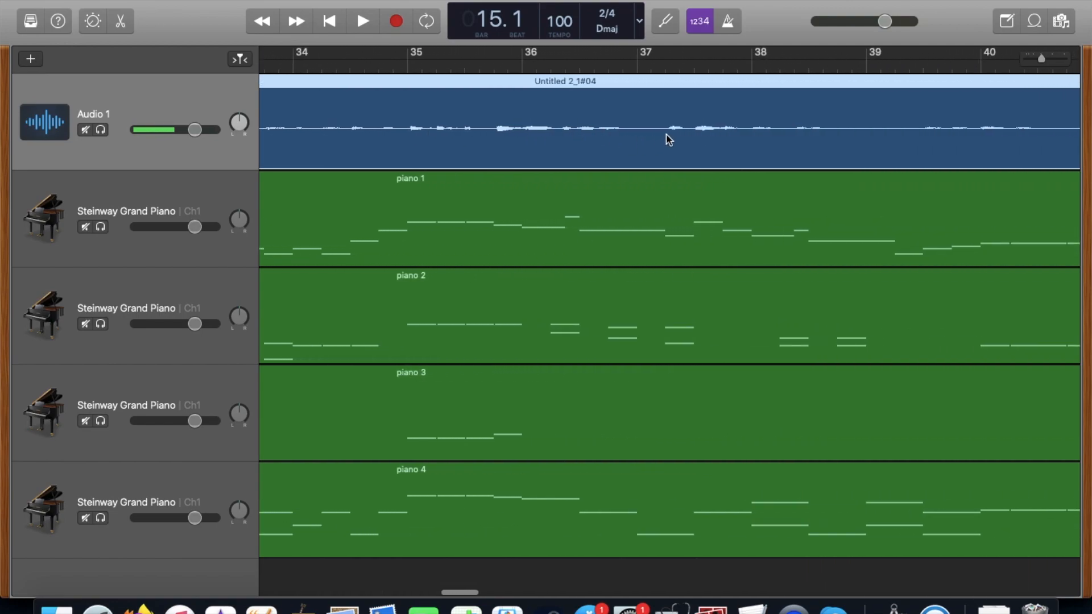
click(647, 62)
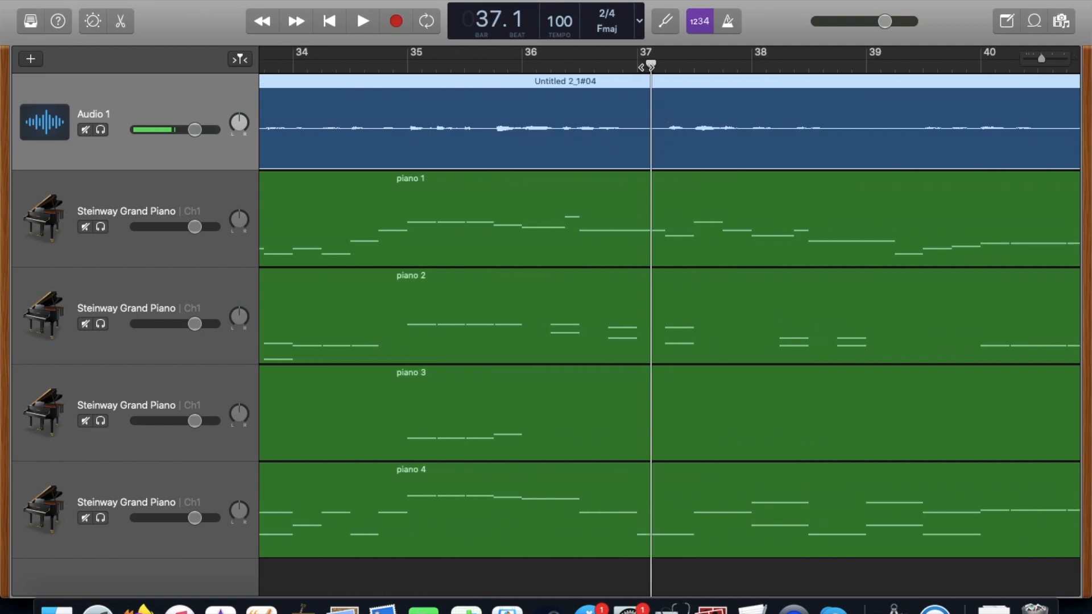
key(super+t)
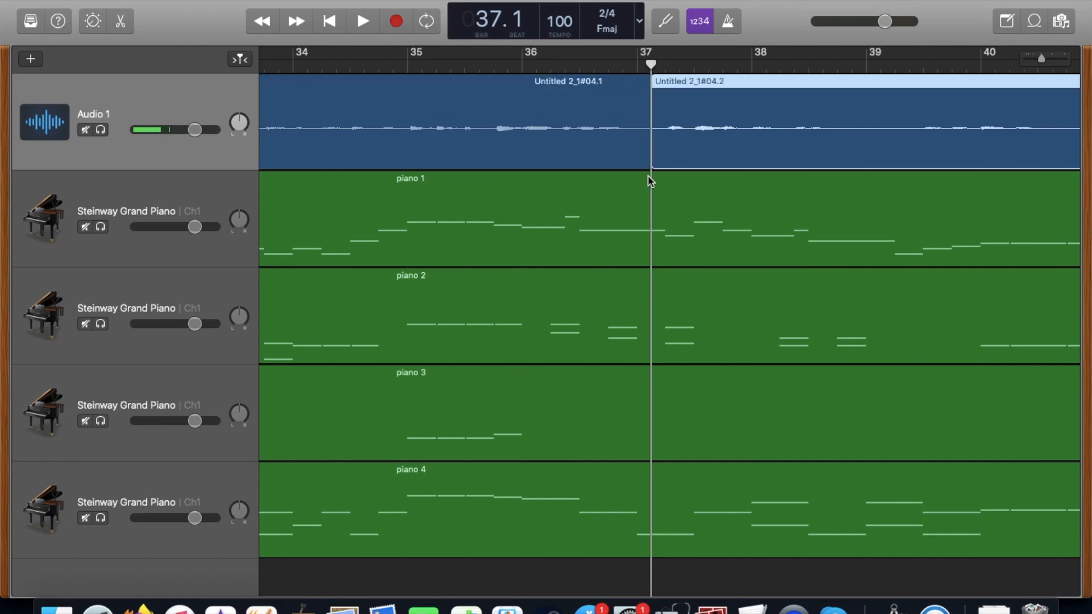
Trim both vocal regions away from the split, from just before bar 37 to a quarter into it, and place the playhead at bar 36.
drag(645, 162, 662, 155)
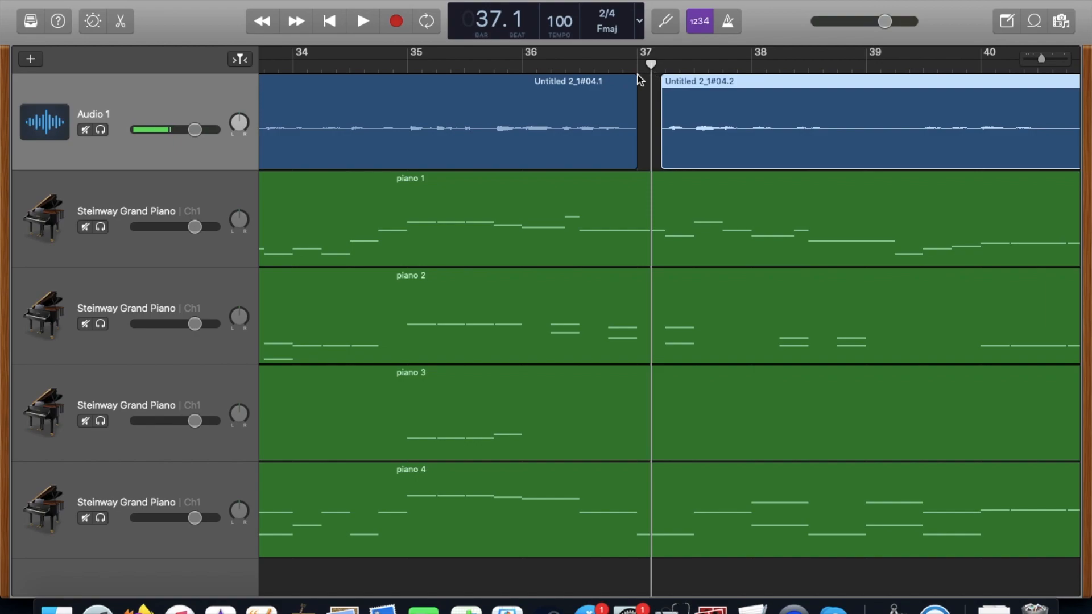
click(632, 153)
drag(632, 153, 629, 152)
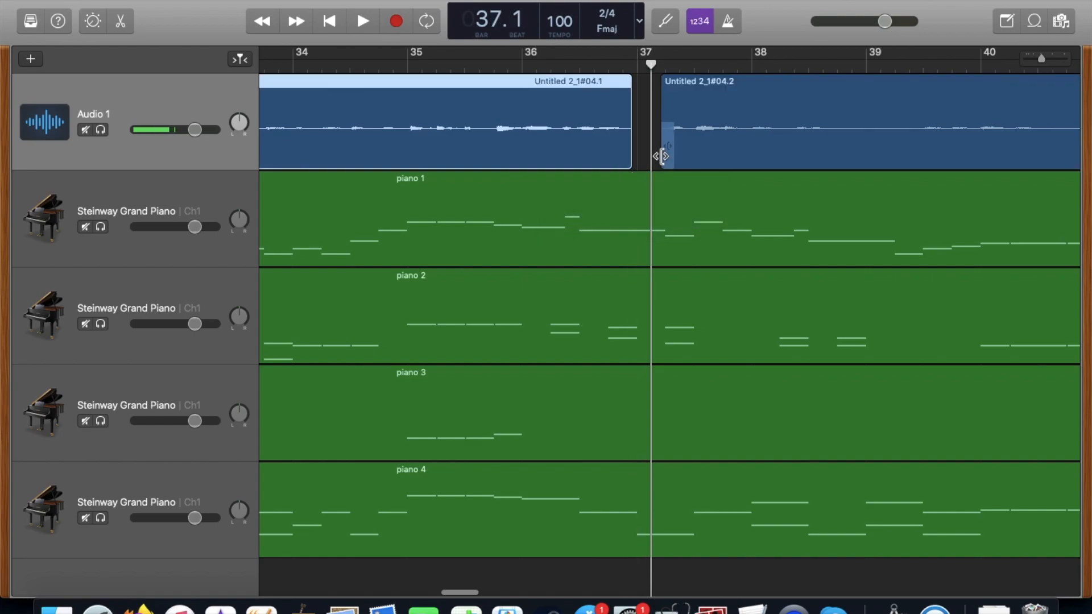
scroll(661, 156, up, 1)
scroll(661, 156, up, 2)
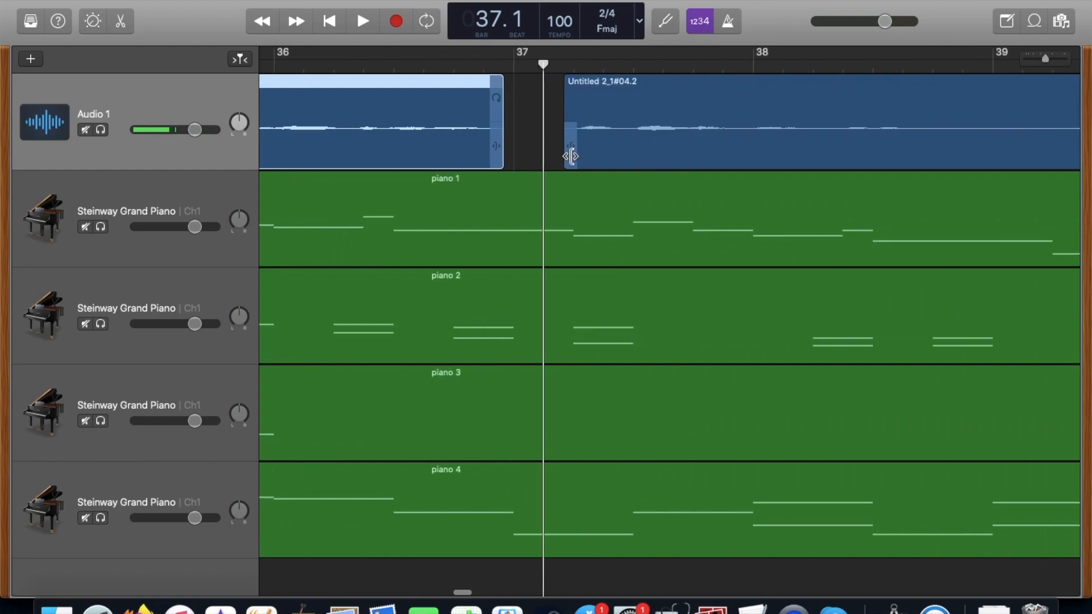
drag(569, 155, 576, 153)
click(275, 63)
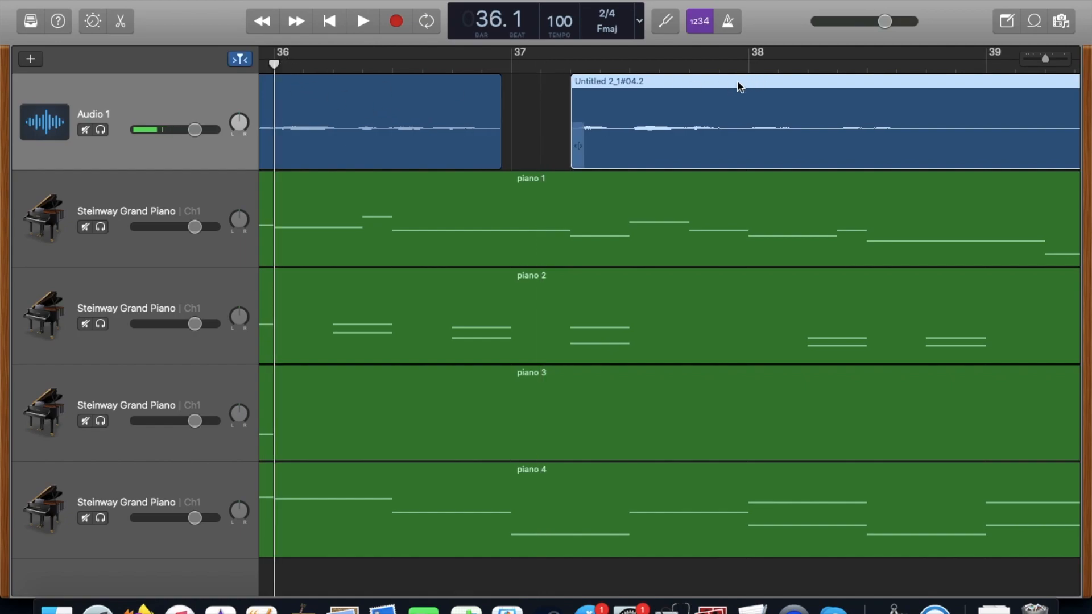
Re-record the vocal on Audio 1 from a quarter into bar 39 until near the end of bar 40.
scroll(520, 156, down, 5)
scroll(520, 157, up, 5)
scroll(518, 155, right, 10)
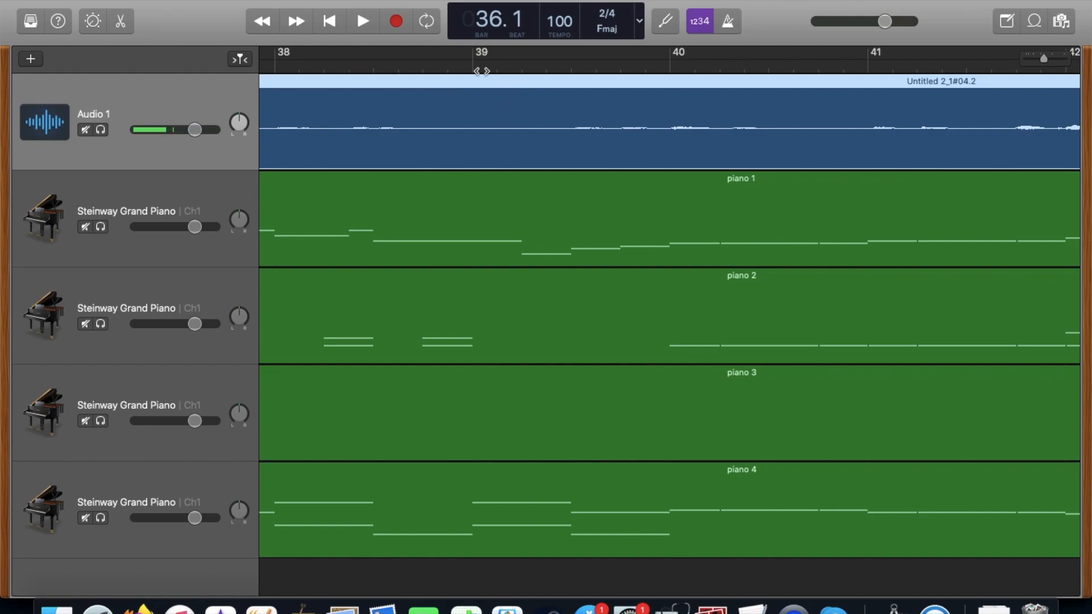
click(522, 68)
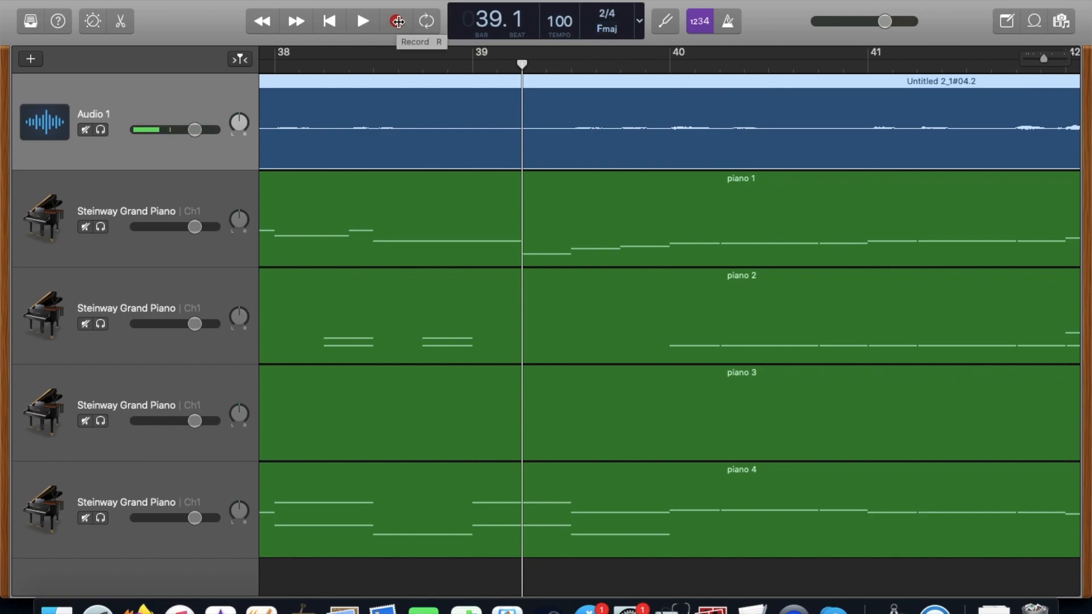
scroll(459, 136, right, 2)
scroll(461, 142, right, 3)
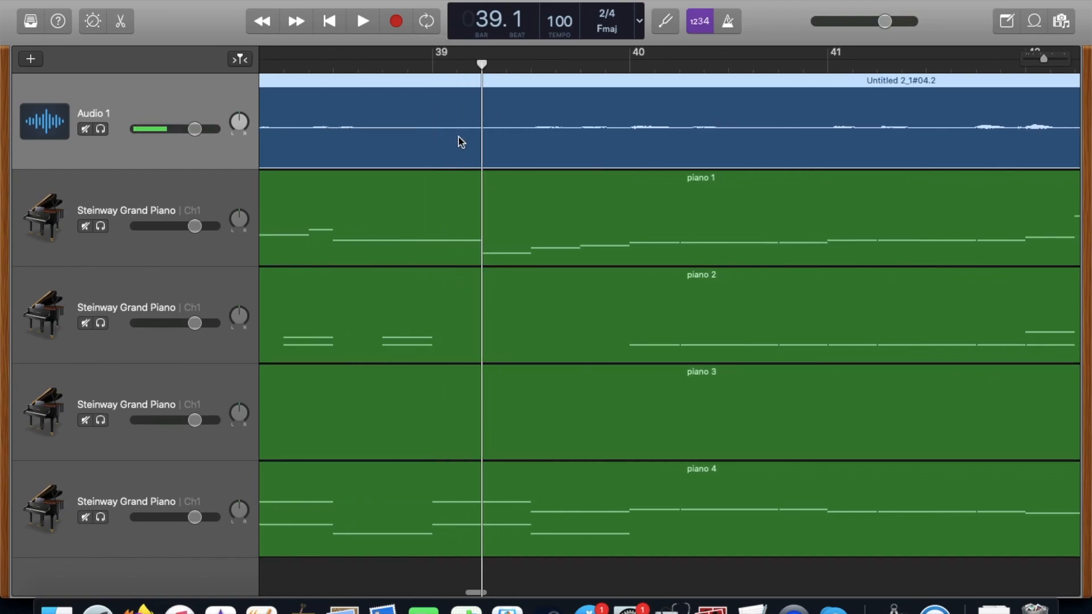
key(r)
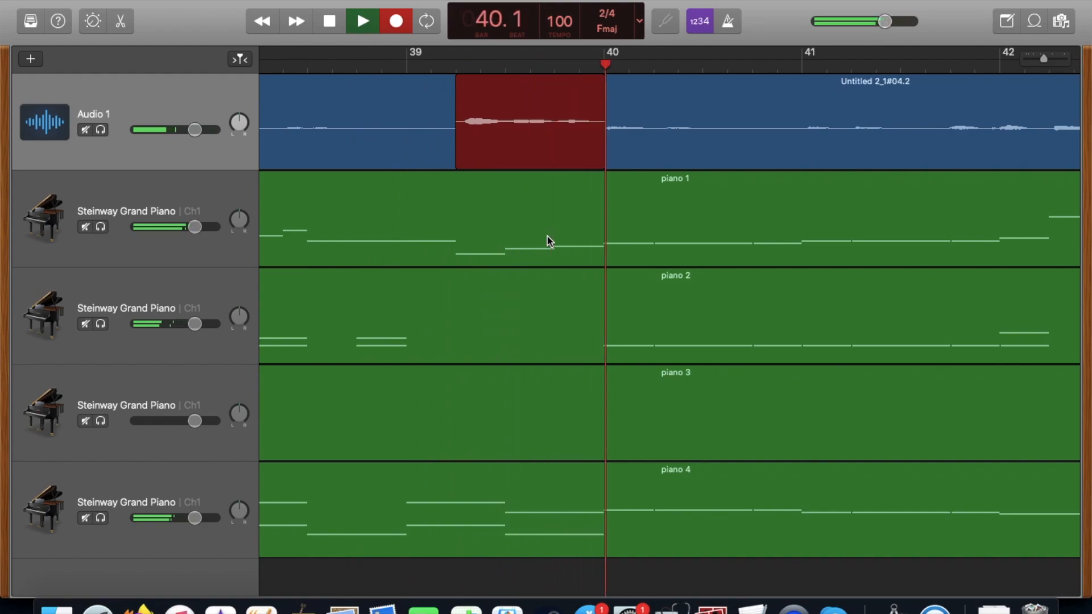
key(space)
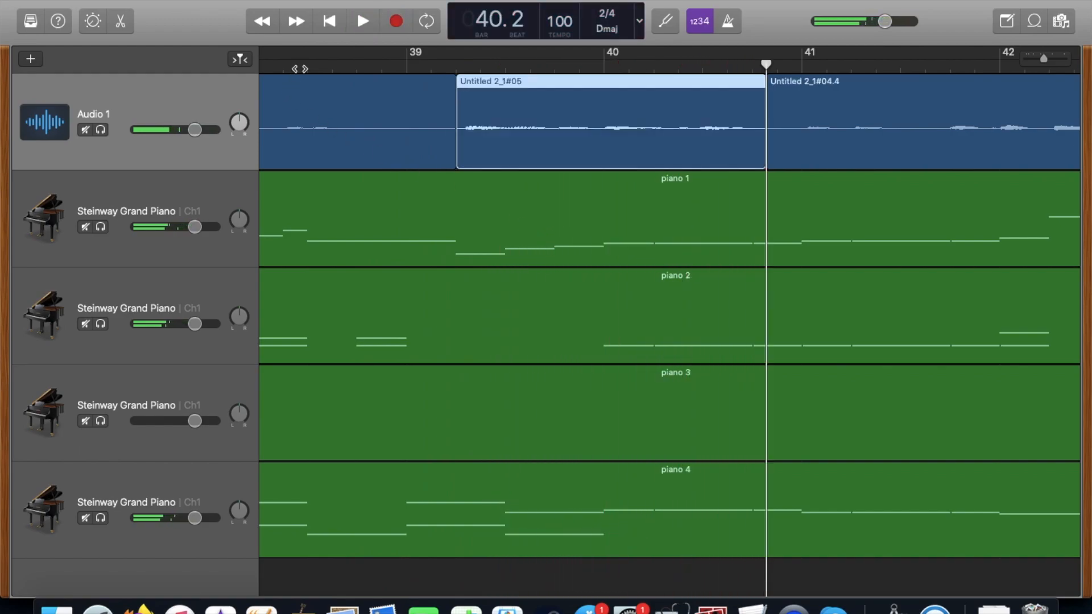
Place the playhead at bar 38 beat 2 and extend the vocal region following the retake back to about a third into bar 40.
click(308, 63)
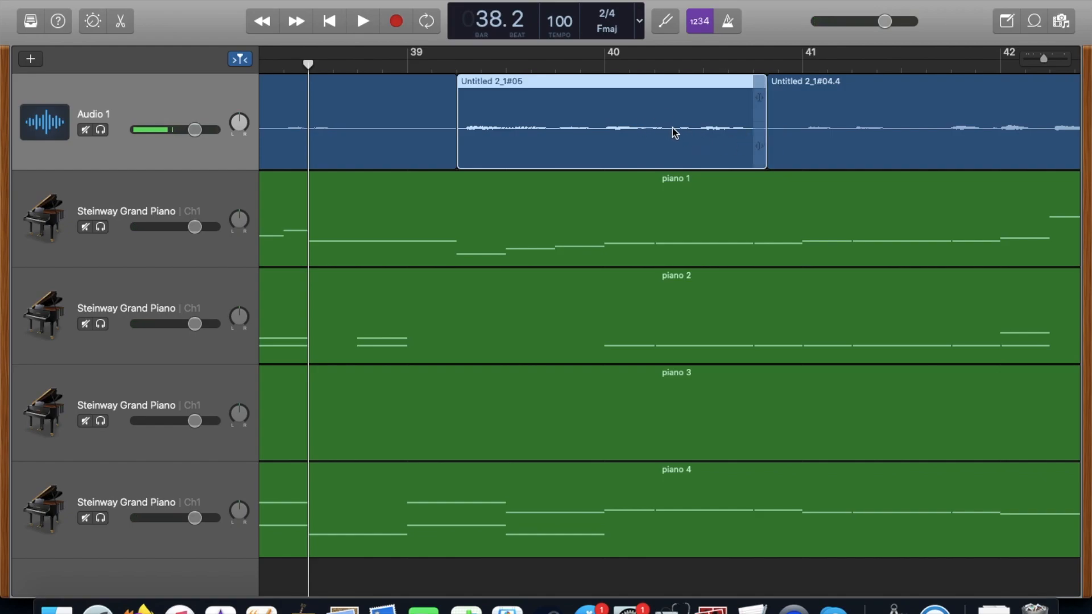
drag(777, 159, 680, 151)
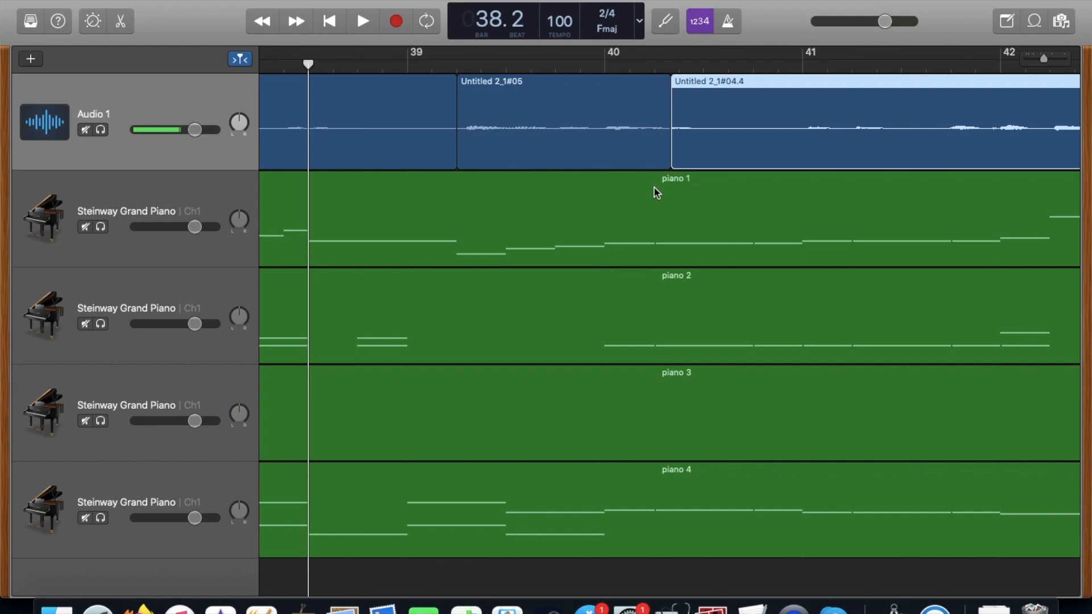
scroll(654, 188, right, 1)
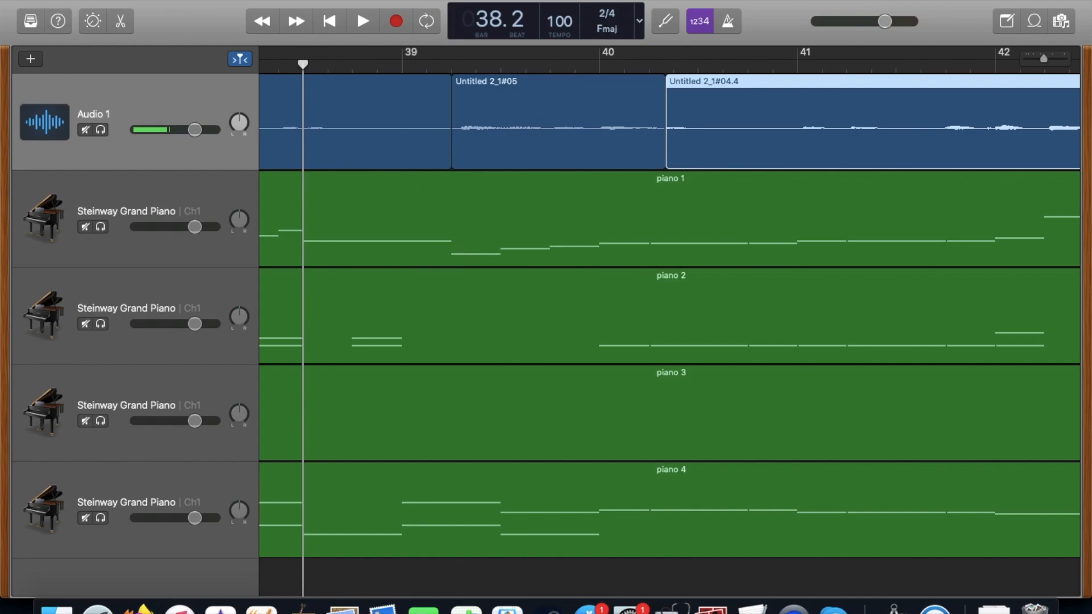
Export the song to the Desktop as an MP3 named Example at High Quality (192 kBit/s).
click(375, 98)
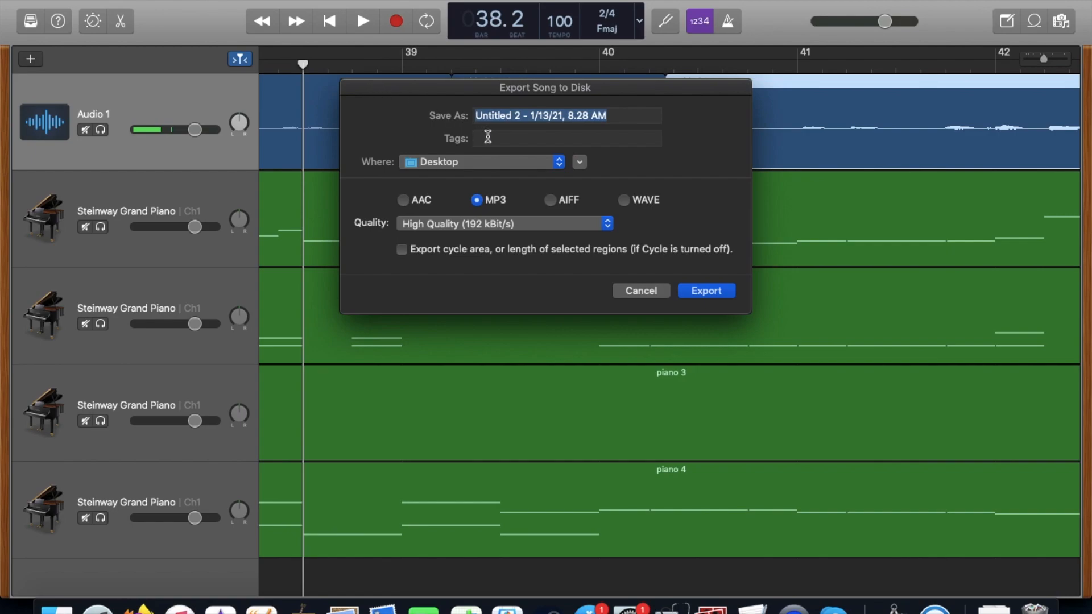
text(Example)
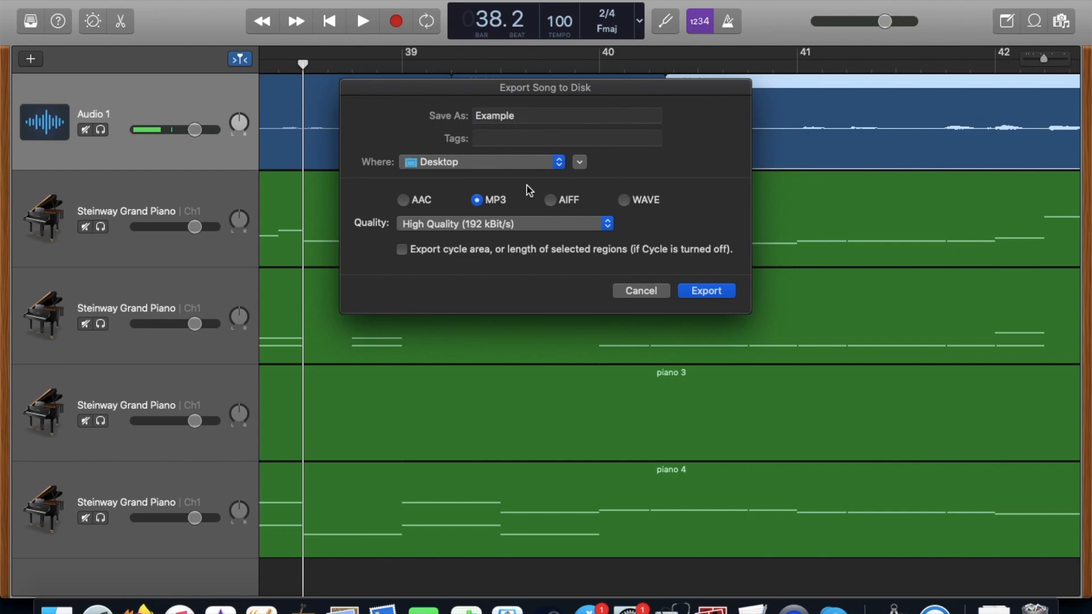
click(697, 289)
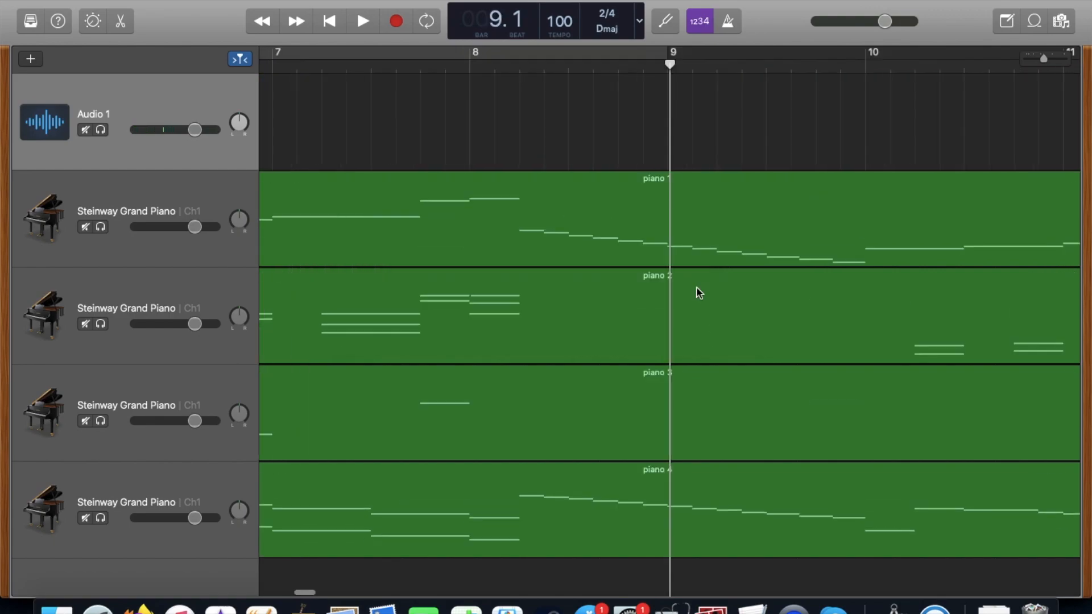